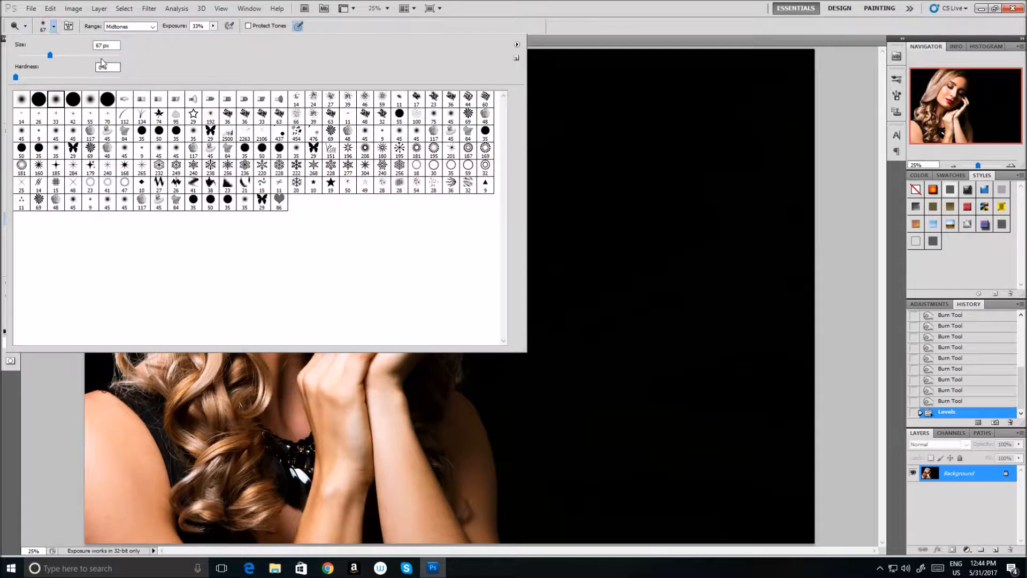
Brighten the woman's forehead using the Dodge tool with a 380 px soft brush at 33% exposure.
left_click(97, 57)
left_click(385, 29)
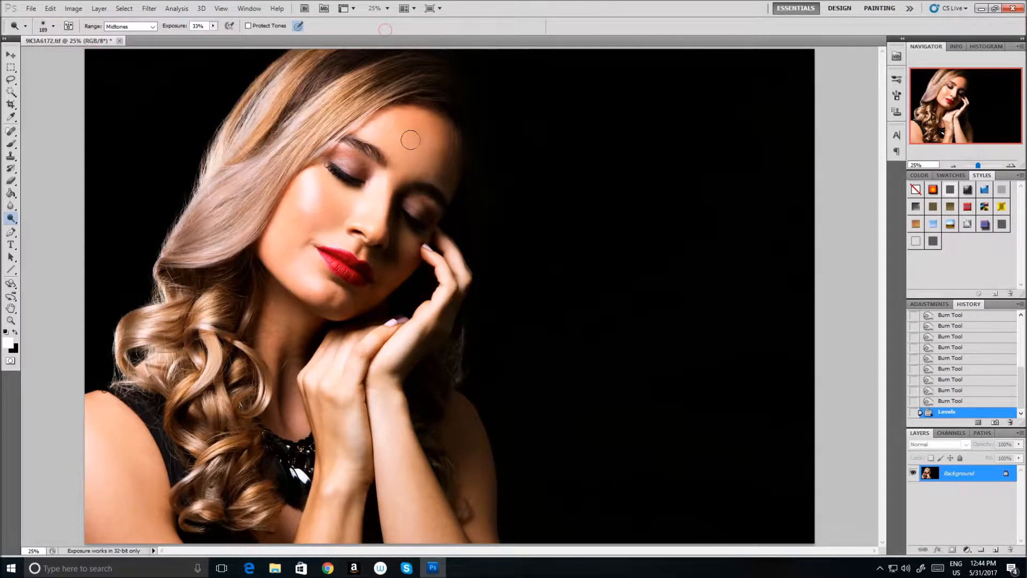
left_click(52, 26)
left_click(103, 56)
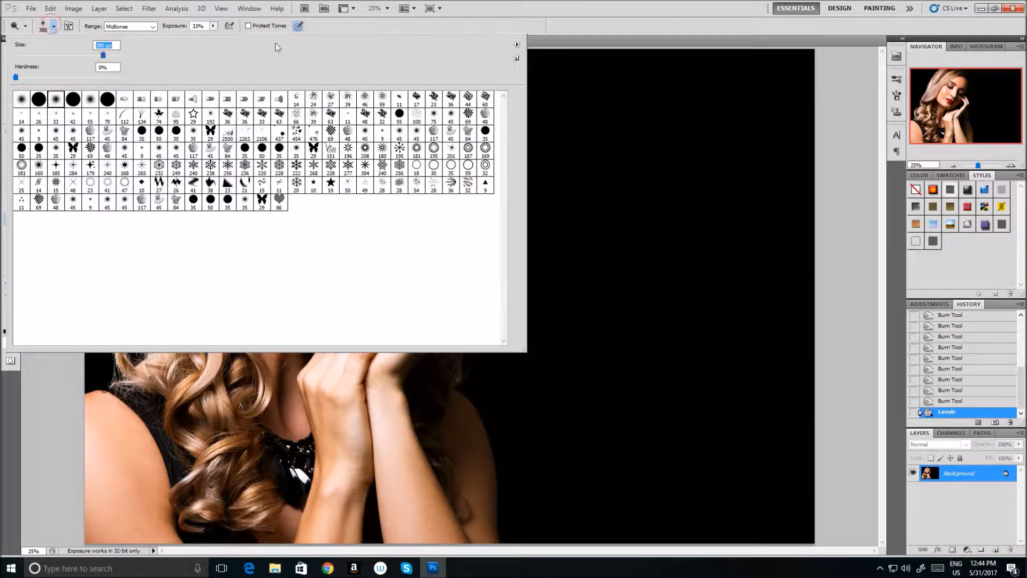
left_click(320, 21)
left_click(421, 147)
left_click(409, 150)
left_click(401, 155)
left_click(400, 155)
left_click(405, 143)
left_click(395, 167)
left_click(406, 140)
left_click(390, 132)
left_click(421, 147)
left_click(441, 167)
left_click(404, 131)
left_click(407, 129)
left_click(409, 130)
left_click(405, 163)
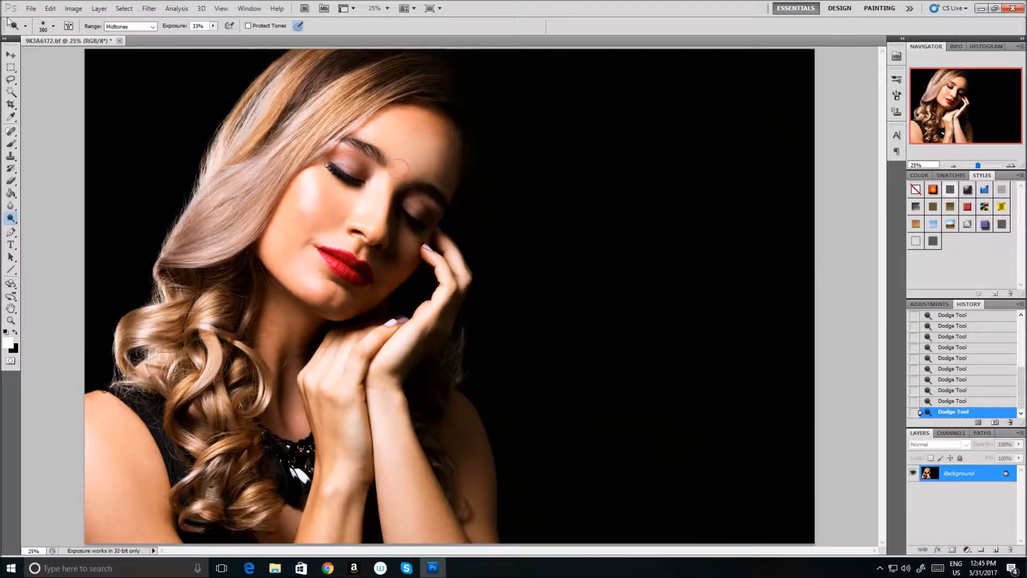
Dodge the highlight on the cheek below the closed eye with a 267 px brush.
left_click(52, 27)
left_click_drag(103, 55, 98, 56)
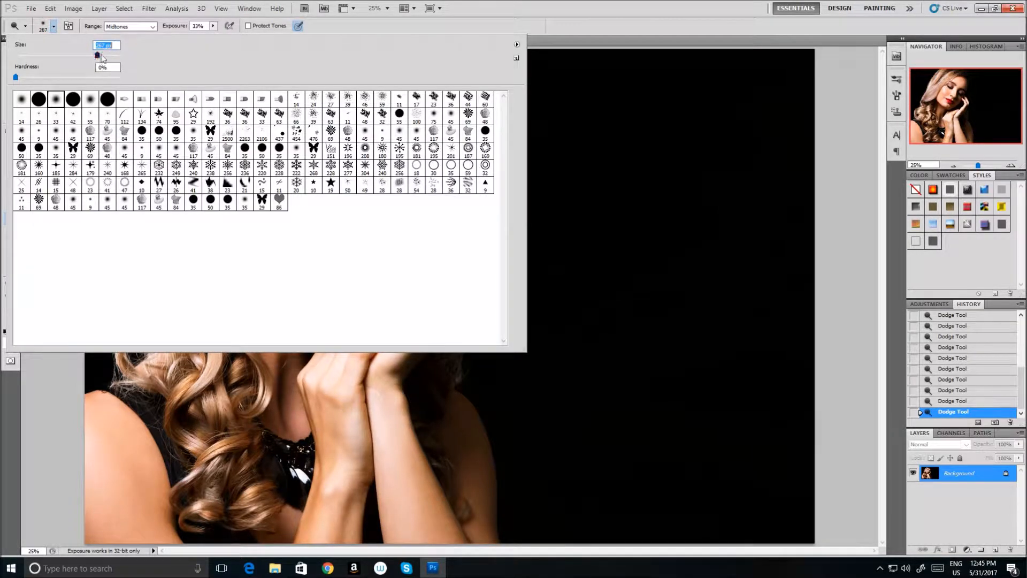
left_click(433, 27)
left_click(336, 204)
left_click(330, 198)
left_click(324, 193)
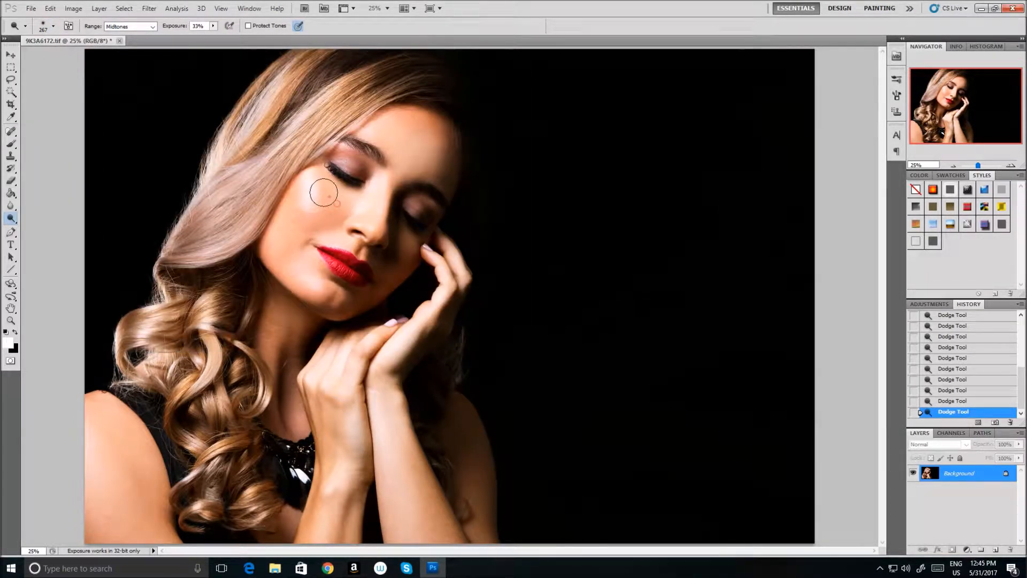
left_click(343, 201)
left_click(332, 197)
left_click(332, 193)
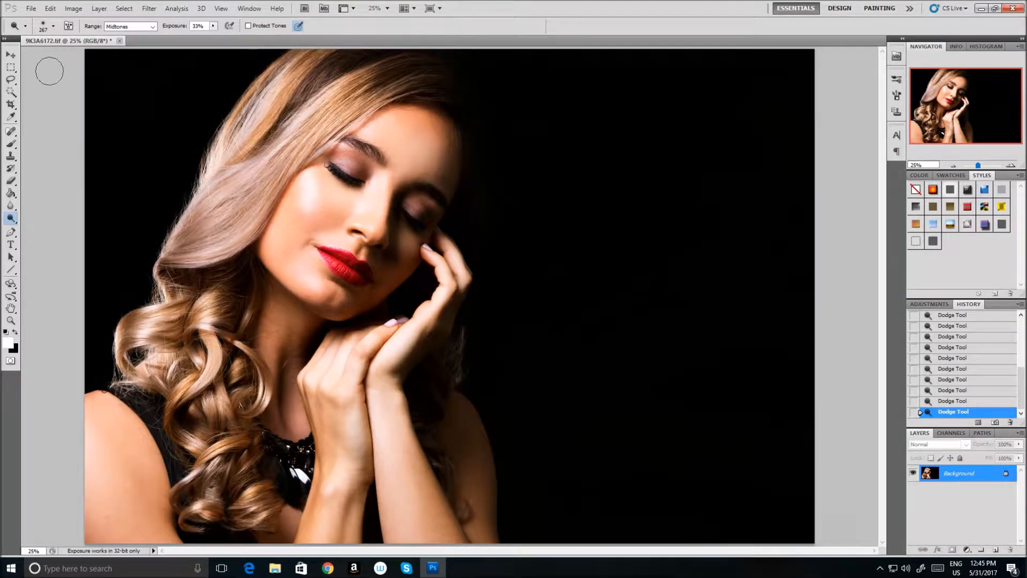
Set the Dodge brush size to 166 px.
left_click(45, 26)
left_click_drag(89, 55, 85, 56)
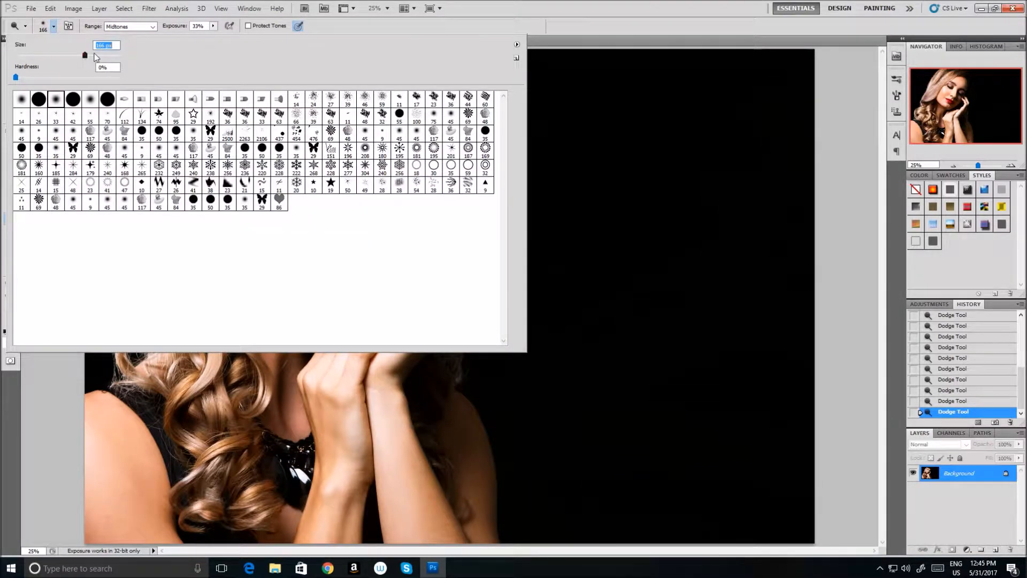
left_click(441, 23)
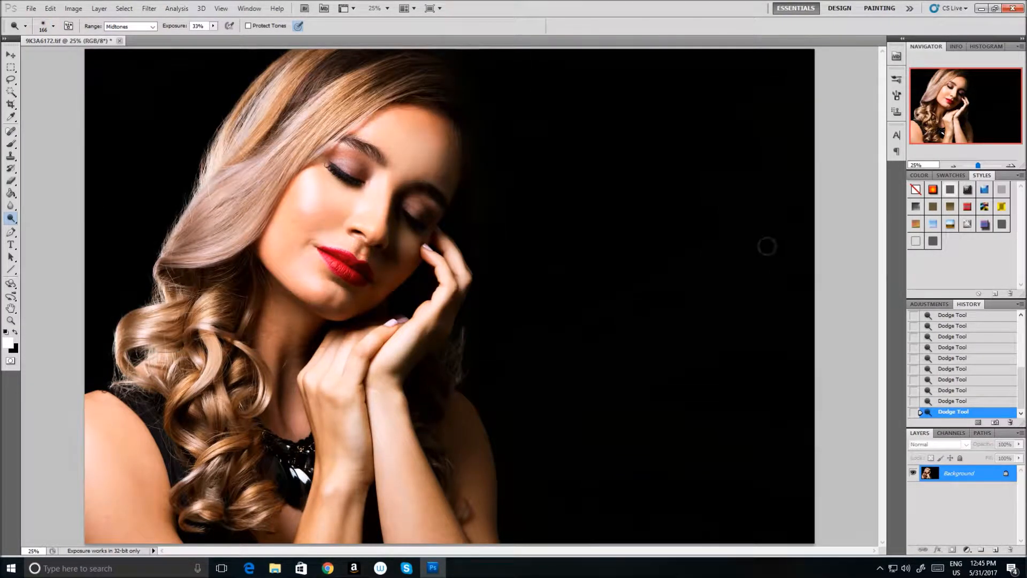
Lighten the wrists and forearms using the Dodge tool with a 422 px brush.
left_click(54, 26)
left_click(105, 56)
left_click(374, 24)
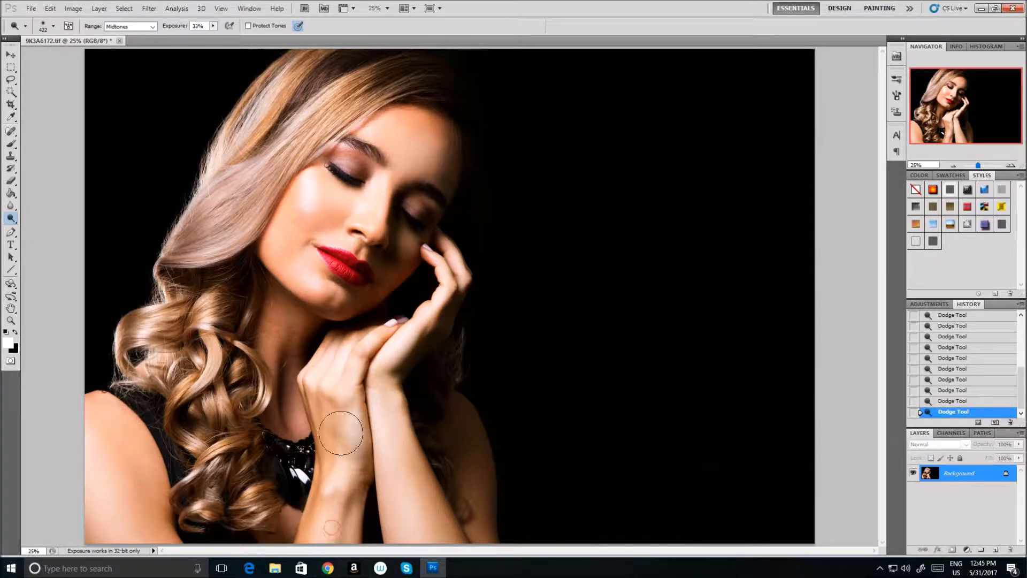
left_click_drag(466, 448, 466, 491)
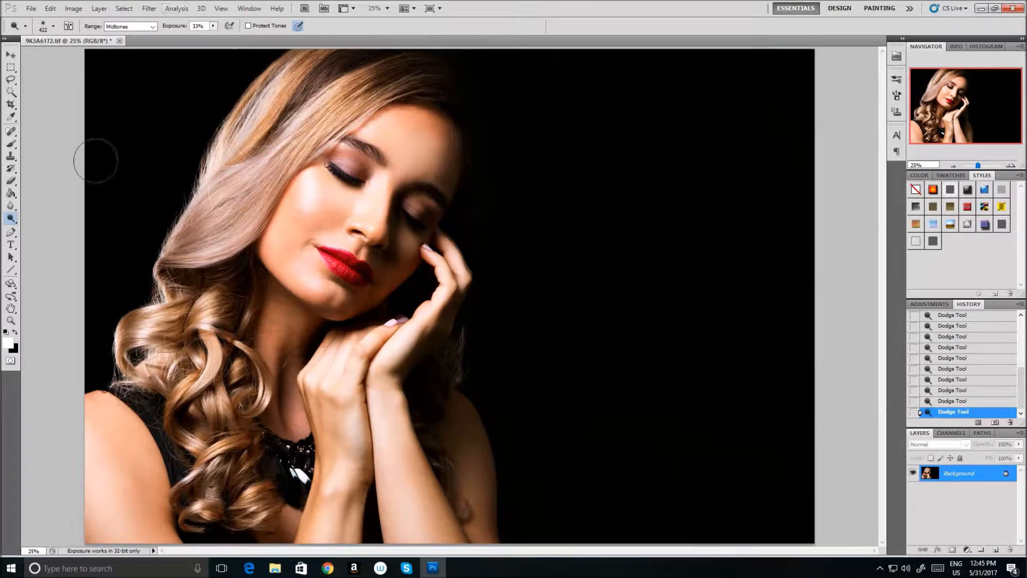
Darken the near shoulder and upper arm using the Burn tool with a 715 px brush at 39% exposure.
left_click(11, 218)
left_click(31, 234)
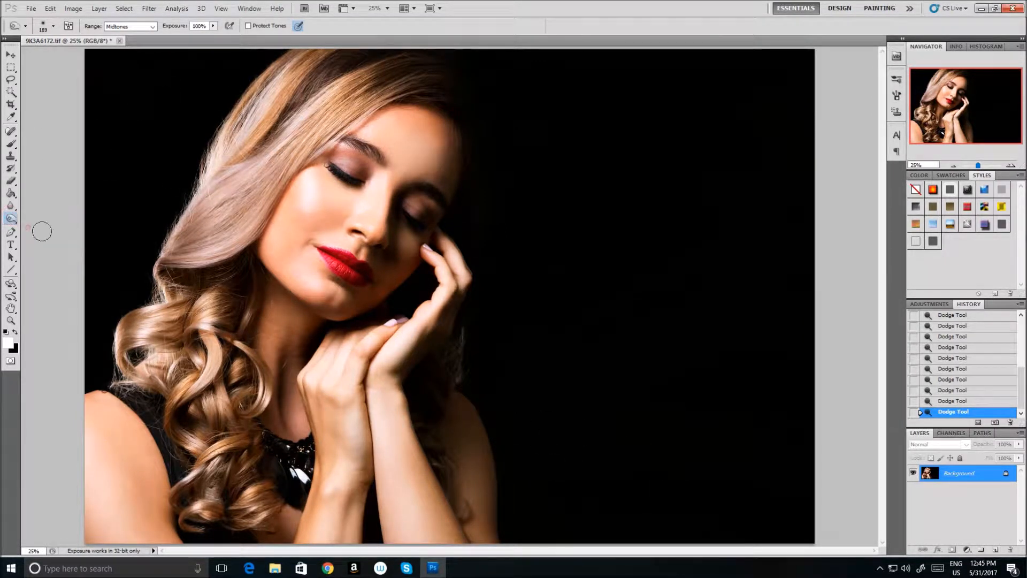
left_click(53, 28)
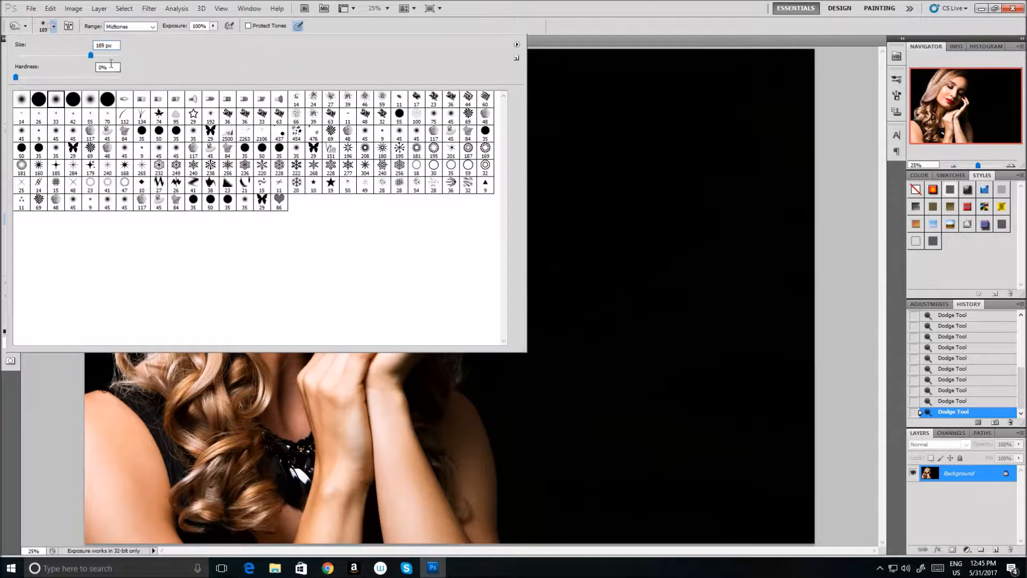
left_click(111, 56)
left_click(214, 27)
left_click(180, 37)
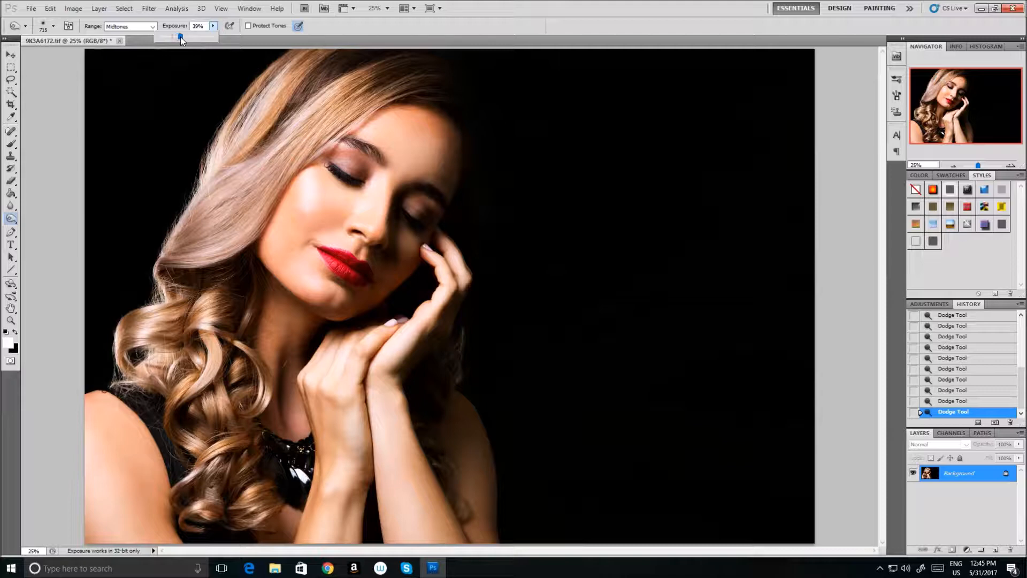
left_click(313, 36)
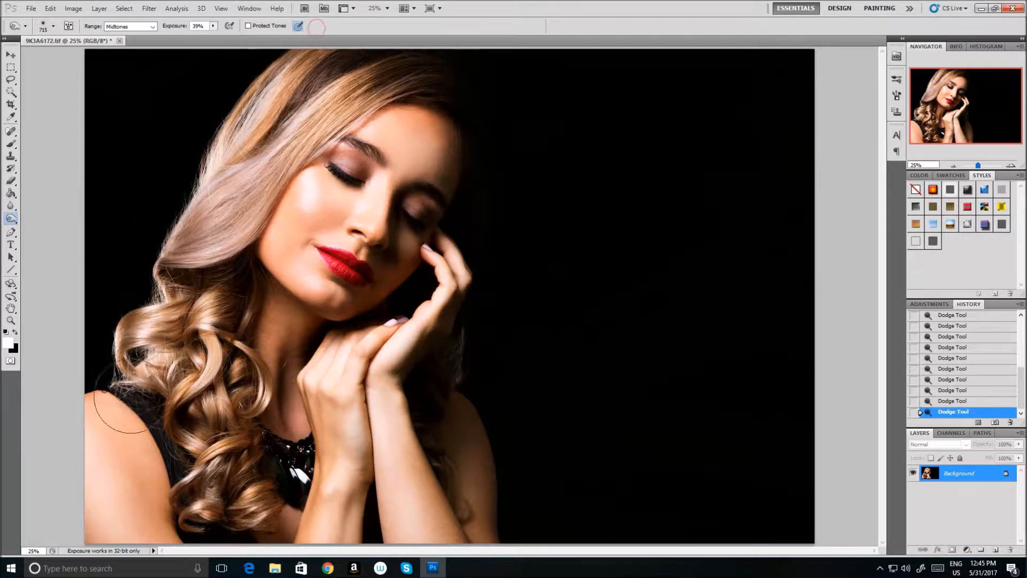
left_click_drag(130, 429, 155, 511)
left_click_drag(132, 456, 164, 528)
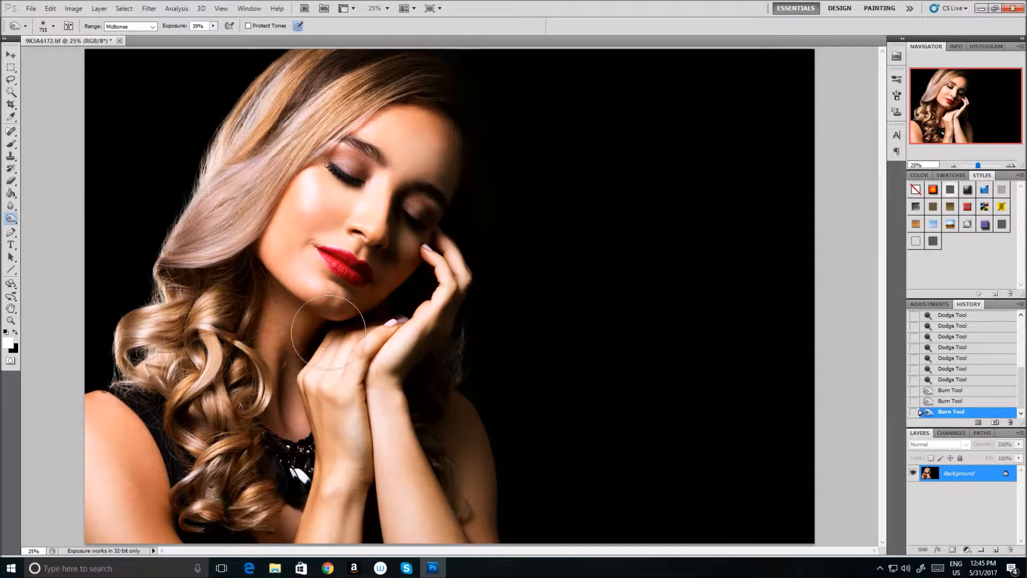
Burn the outer cheek, the edge of the forehead, the shaded side of the face and the hands.
left_click_drag(289, 192, 274, 241)
mouse_move(404, 112)
left_mouse_down()
mouse_move(443, 110)
mouse_move(466, 155)
left_mouse_up()
left_click_drag(446, 226, 442, 236)
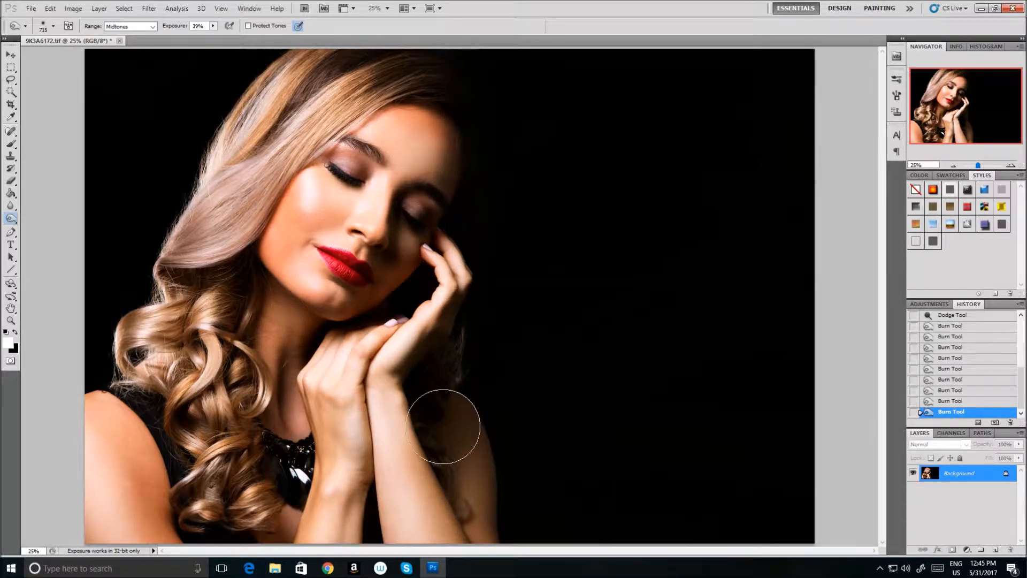
left_click_drag(336, 365, 345, 374)
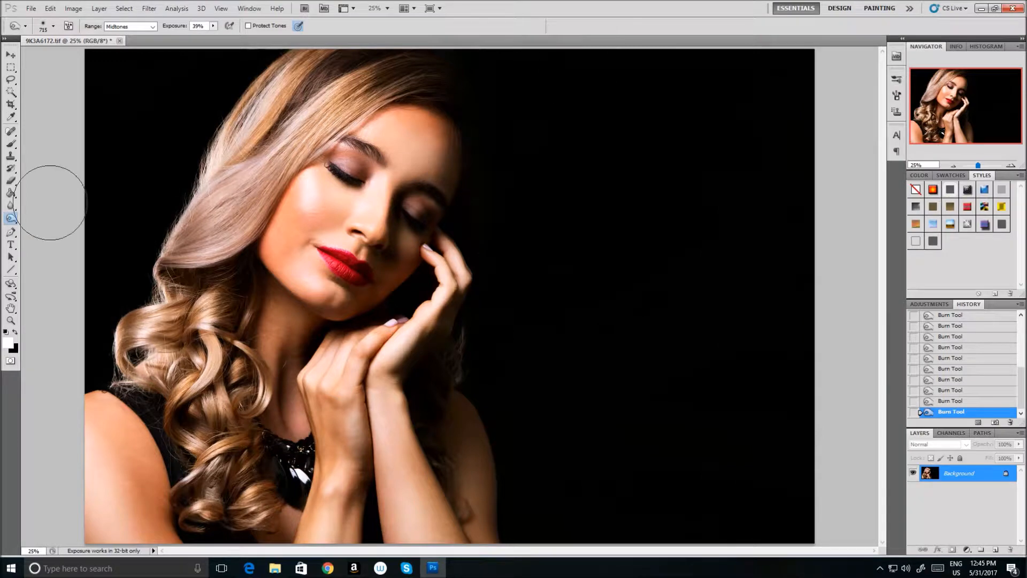
Brighten the smooth hair above the forehead using the Dodge tool with a 422 px brush at 33% exposure.
right_click(14, 222)
left_click(32, 216)
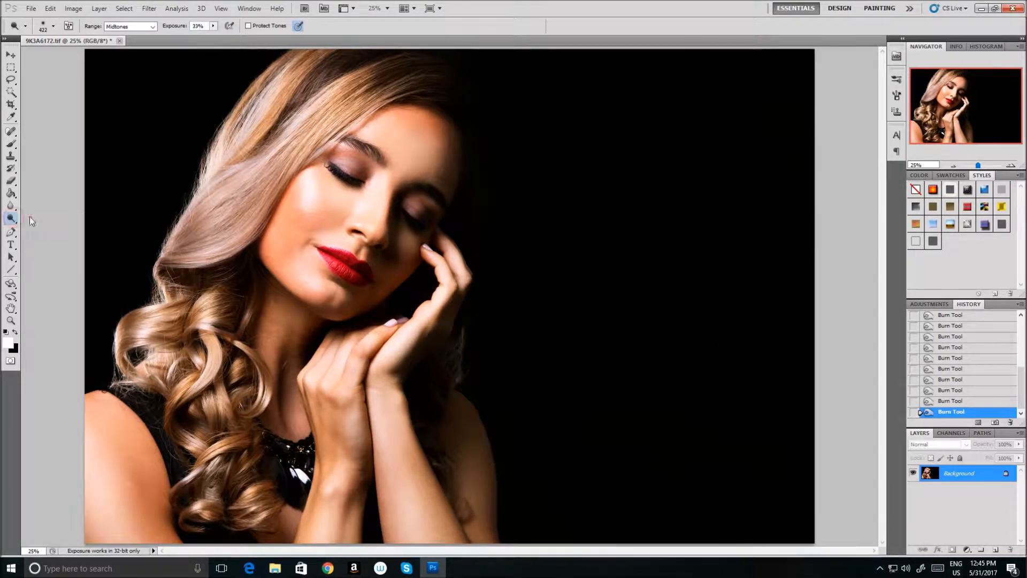
left_click_drag(326, 117, 277, 154)
left_click_drag(262, 112, 236, 145)
mouse_move(322, 107)
left_mouse_down()
mouse_move(306, 115)
mouse_move(308, 130)
left_mouse_up()
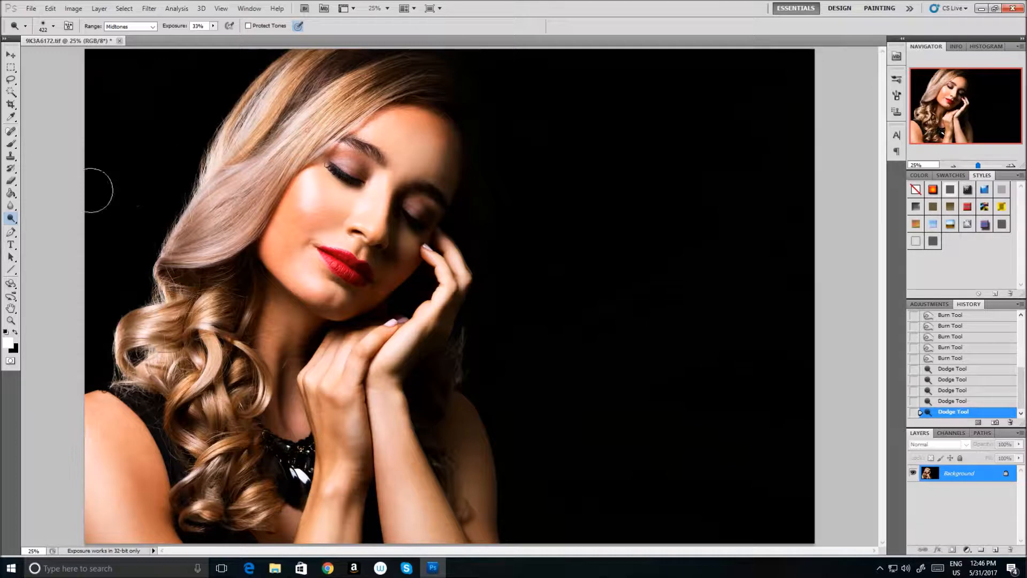
Dodge the highlights of the hair curls from beside the neck down to the lowest curls.
right_click(11, 224)
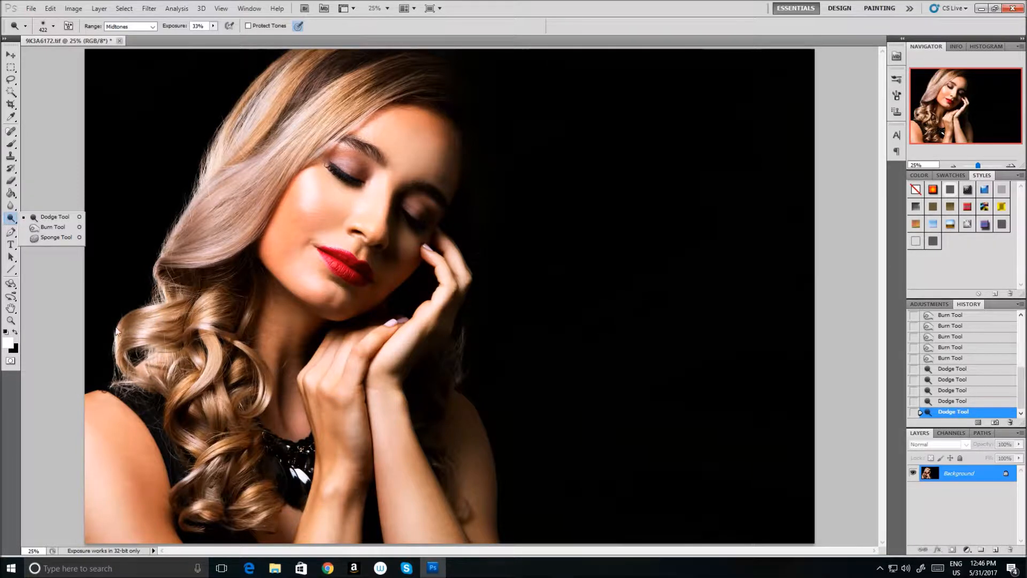
left_click(197, 354)
left_click(202, 325)
left_click(204, 310)
left_click(151, 322)
left_click(149, 324)
left_click(209, 387)
left_click(203, 392)
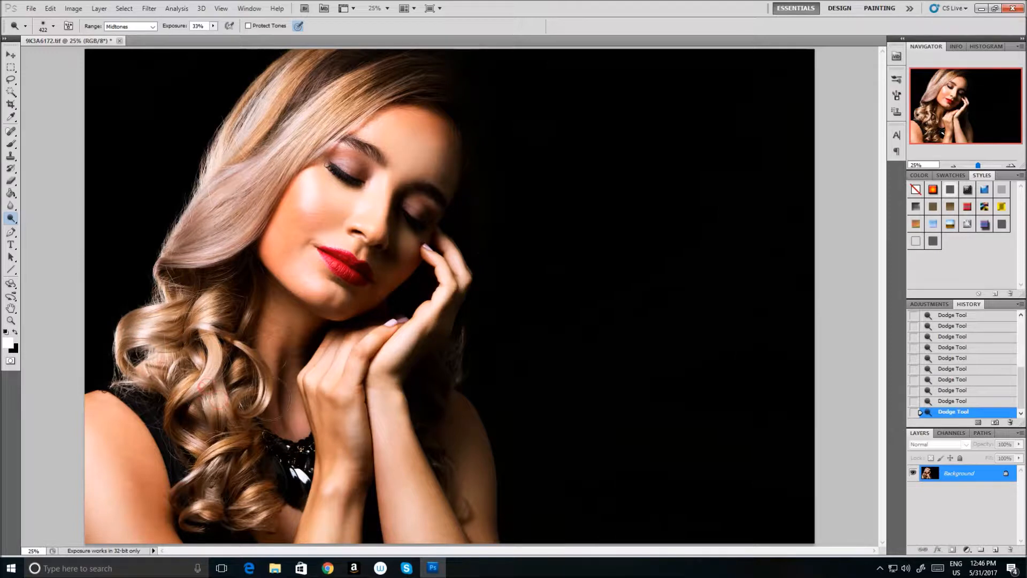
left_click(267, 398)
left_click(204, 453)
left_click(206, 464)
left_click(222, 517)
left_click(253, 507)
left_click(257, 506)
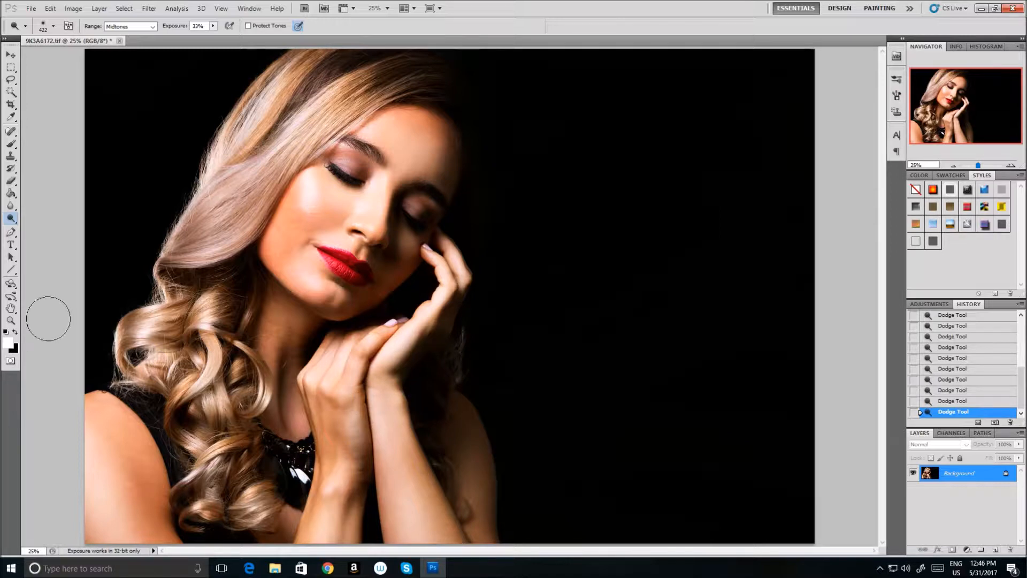
Deepen the shadows between the hair curls using the Burn tool with a 182 px brush at 39% exposure.
right_click(11, 219)
left_click(52, 227)
left_click(52, 26)
key("Return")
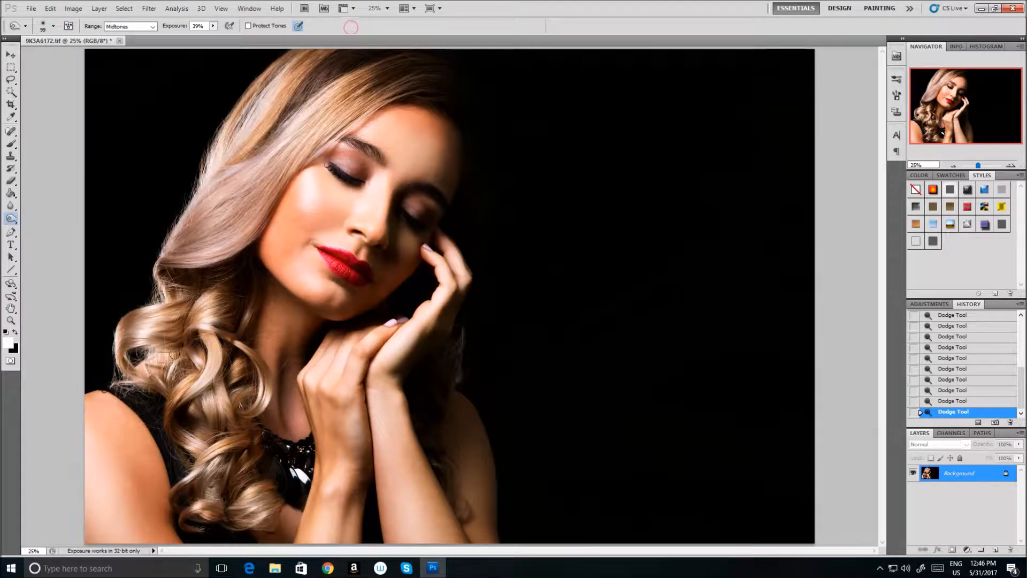
left_click(53, 26)
left_click(89, 55)
left_click(336, 26)
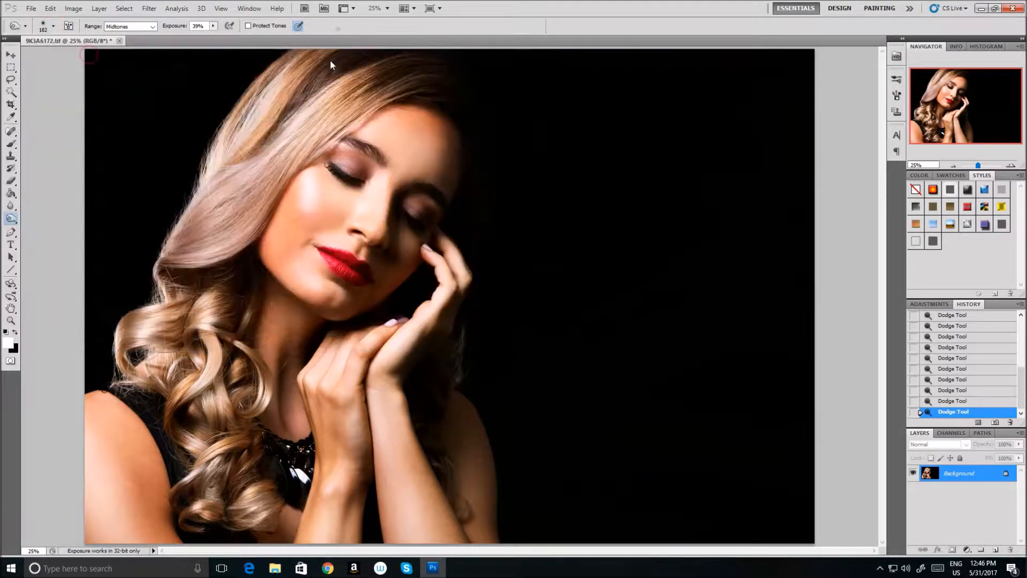
left_click_drag(153, 354, 153, 370)
mouse_move(191, 305)
left_mouse_down()
mouse_move(172, 349)
mouse_move(192, 302)
mouse_move(182, 308)
left_mouse_up()
left_click_drag(183, 329, 182, 348)
left_click_drag(183, 350, 196, 378)
left_click_drag(231, 331, 232, 344)
left_click_drag(213, 381, 208, 397)
left_click_drag(216, 391, 214, 401)
mouse_move(218, 381)
left_mouse_down()
mouse_move(212, 404)
mouse_move(235, 413)
mouse_move(213, 423)
mouse_move(236, 427)
mouse_move(196, 426)
mouse_move(214, 417)
mouse_move(183, 389)
mouse_move(247, 440)
mouse_move(233, 494)
mouse_move(212, 473)
left_mouse_up()
mouse_move(244, 443)
left_mouse_down()
mouse_move(245, 496)
mouse_move(228, 509)
left_mouse_up()
left_click_drag(204, 274, 187, 327)
left_click_drag(181, 351, 165, 306)
left_click_drag(176, 301, 203, 294)
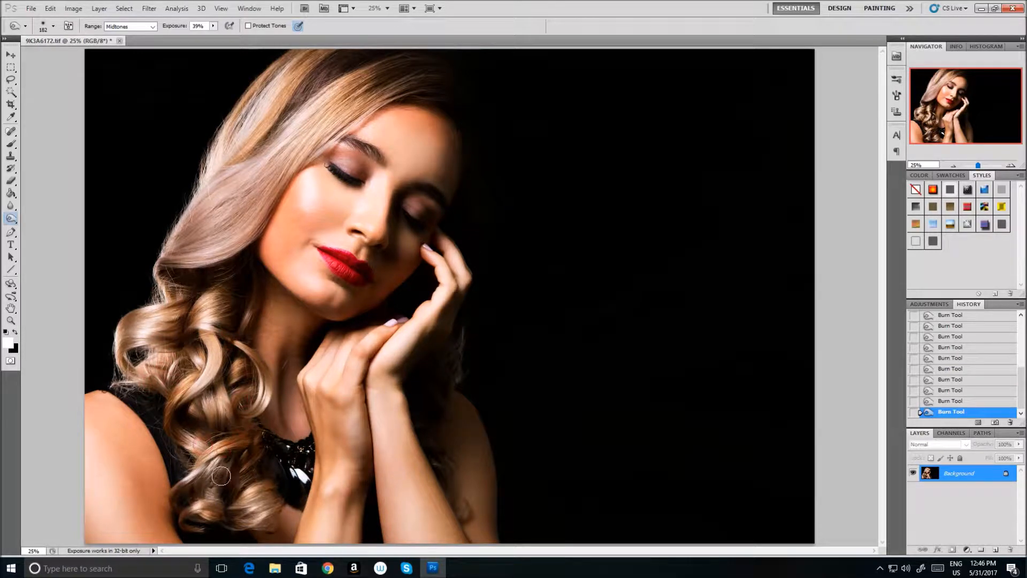
Burn the darker strands of the smooth upper hair with a 432 px brush.
left_click(54, 26)
left_click(444, 21)
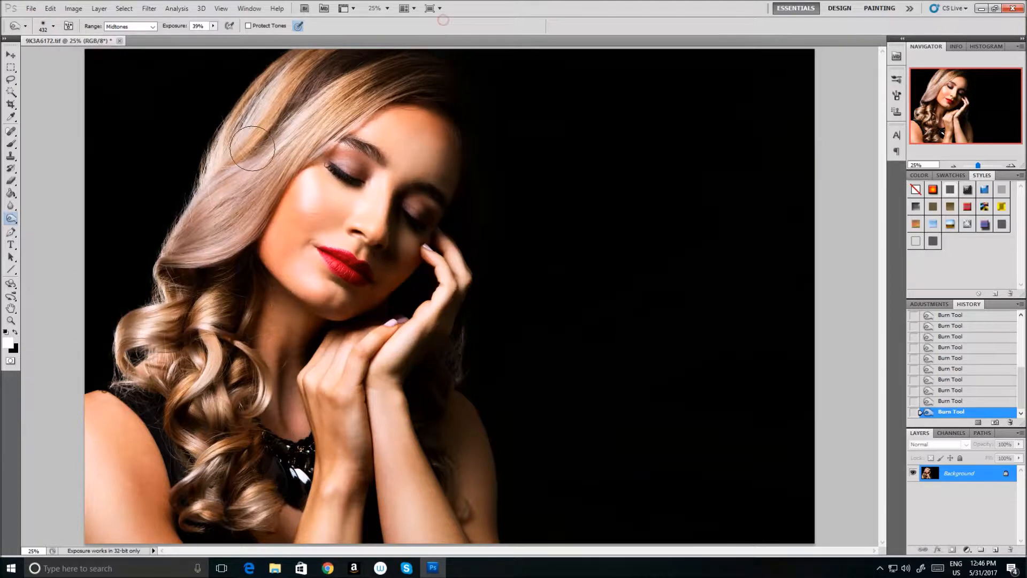
left_click_drag(245, 242, 195, 265)
left_click_drag(258, 205, 197, 268)
left_click_drag(262, 132, 229, 156)
mouse_move(320, 104)
left_mouse_down()
mouse_move(256, 144)
mouse_move(307, 84)
mouse_move(326, 96)
mouse_move(263, 179)
left_mouse_up()
left_click_drag(268, 125, 240, 154)
left_click_drag(347, 92, 316, 113)
left_click_drag(376, 80, 328, 102)
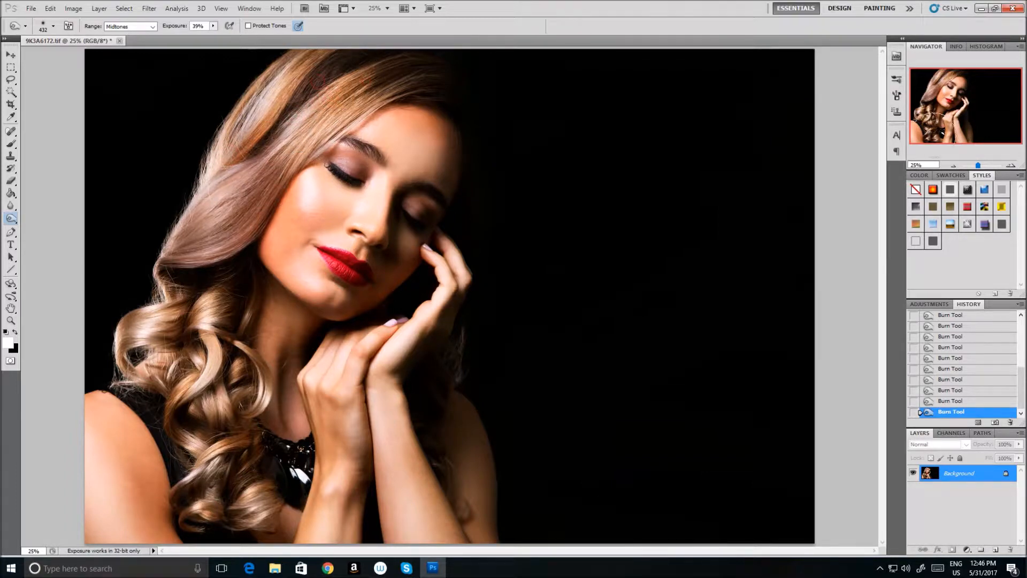
mouse_move(332, 119)
left_mouse_down()
mouse_move(301, 157)
mouse_move(298, 146)
left_mouse_up()
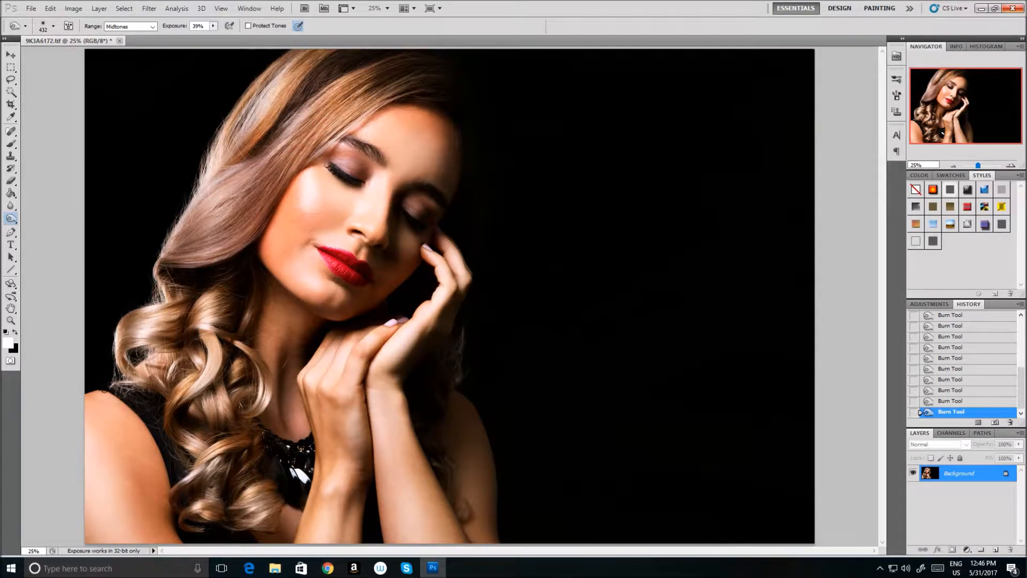
Select the lips with a freehand Lasso outline and copy them onto a new layer.
left_click(10, 67)
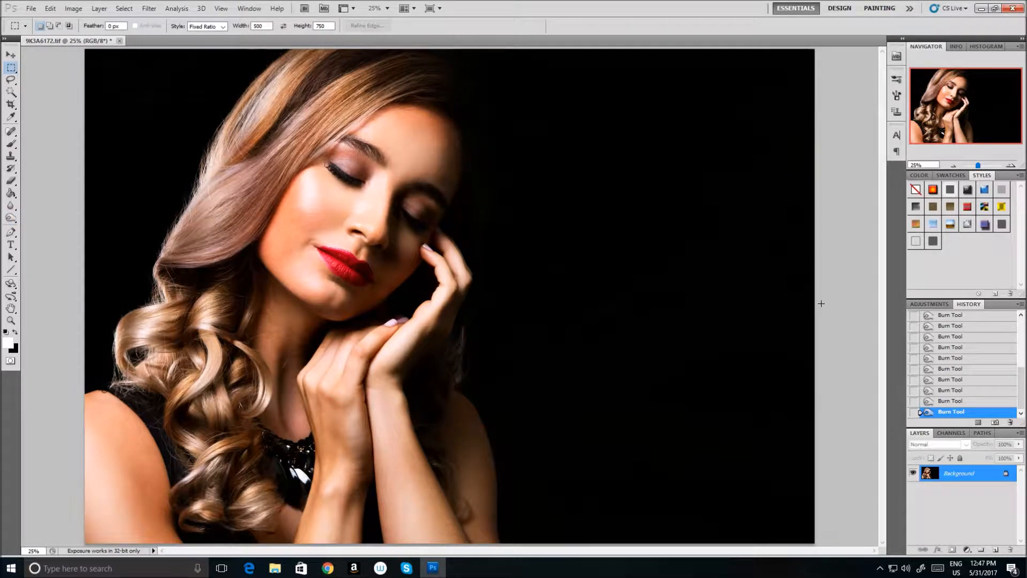
left_click(11, 80)
left_click_drag(341, 237, 337, 280)
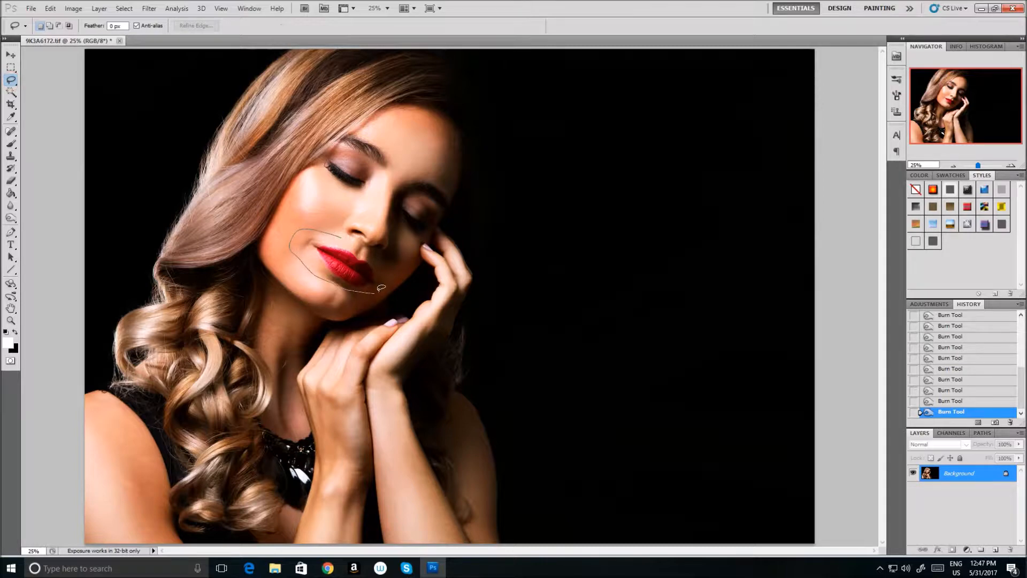
left_click_drag(365, 248, 360, 239)
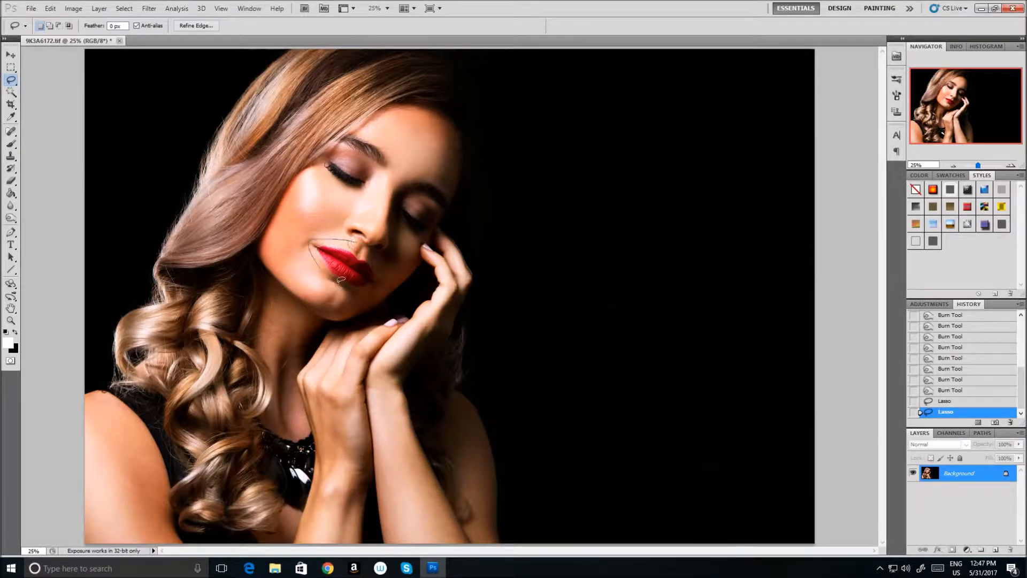
left_click_drag(366, 251, 363, 250)
key("ctrl+c")
key("ctrl+v")
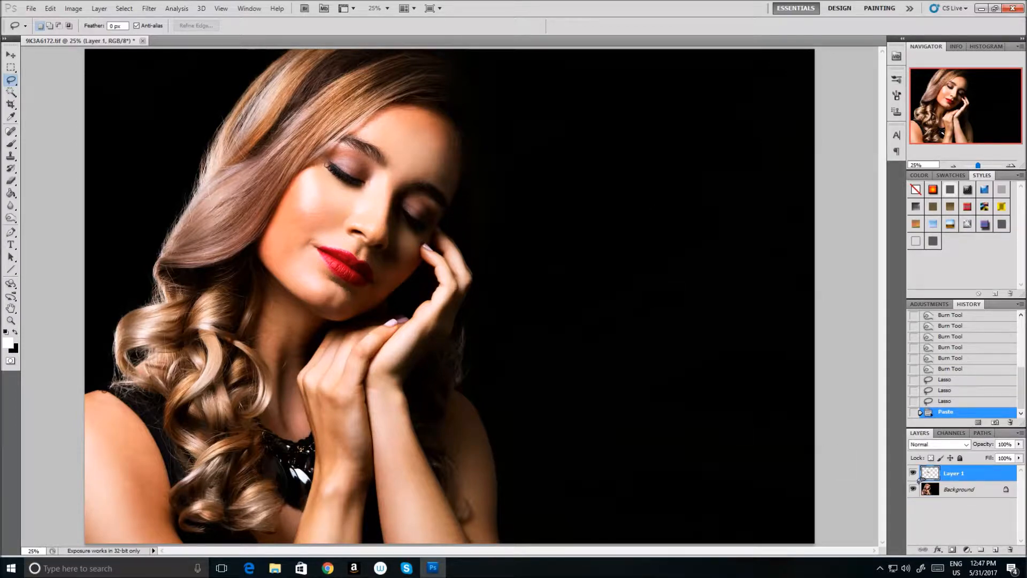
Recolor the lips layer to a warmer orange-red with Selective Color, reducing cyan in the Reds and adjusting their other components.
left_click(221, 8)
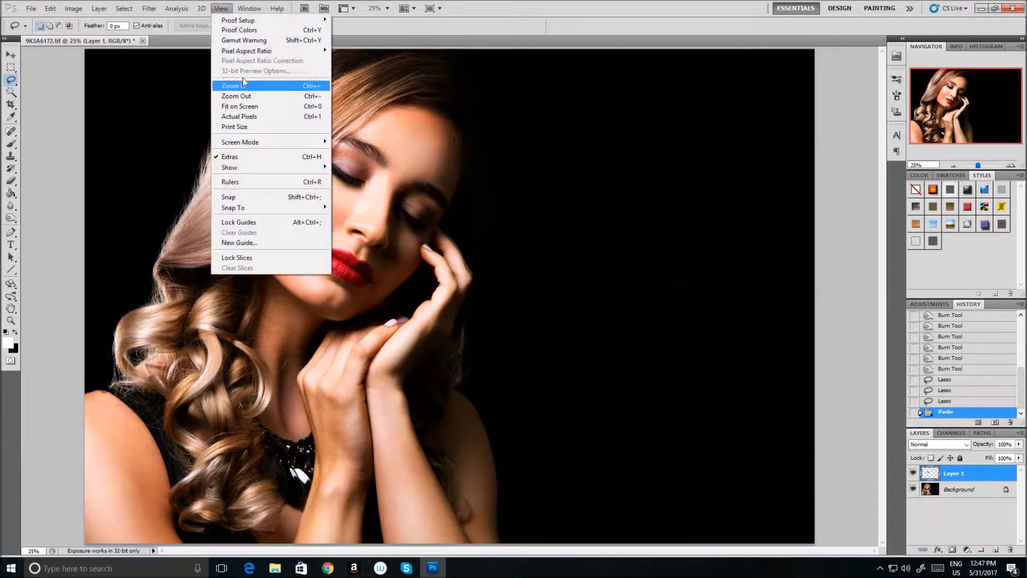
left_click(243, 118)
left_click_drag(967, 110, 952, 103)
left_click(951, 166)
left_click(951, 166)
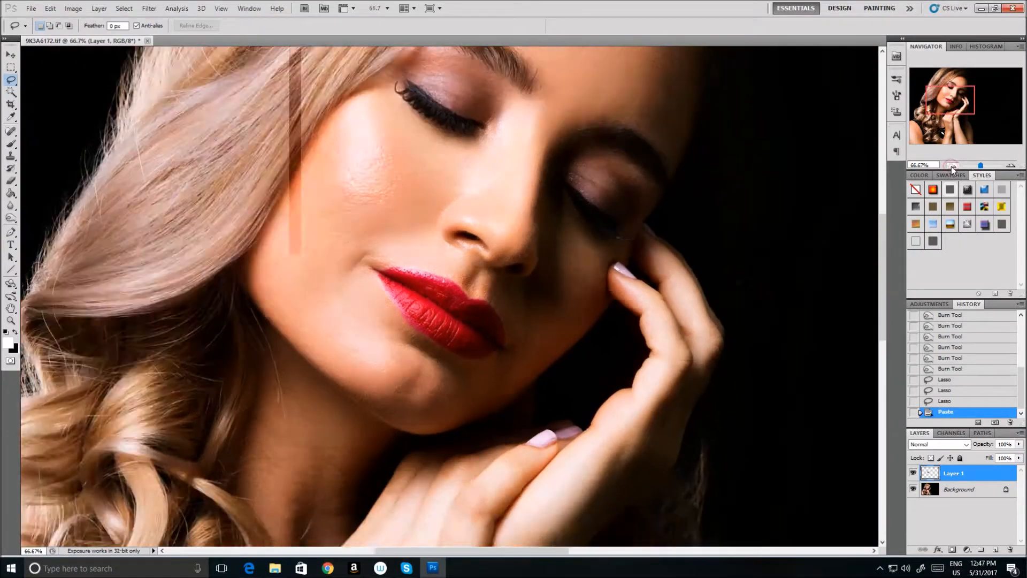
left_click(99, 8)
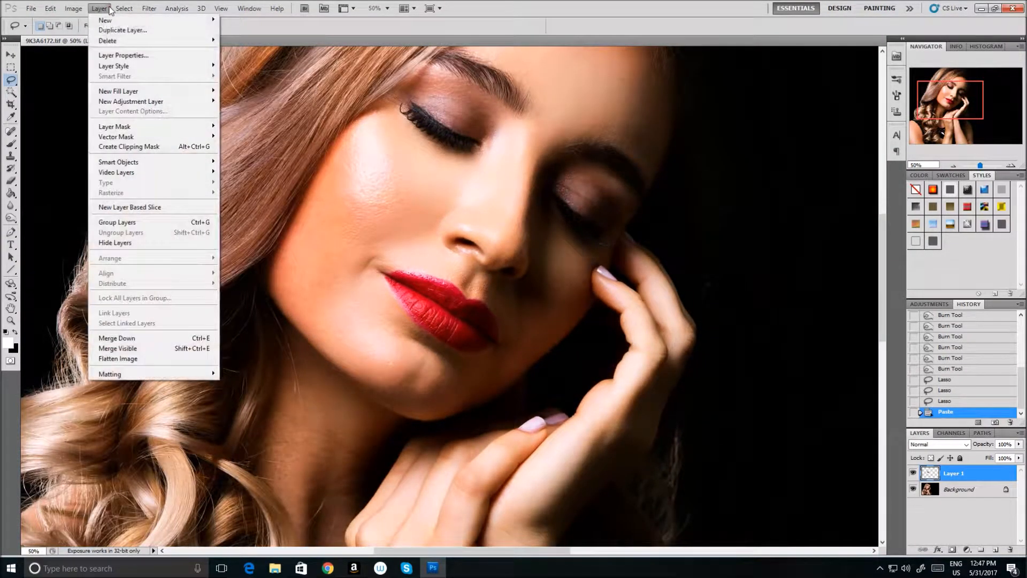
mouse_move(74, 8)
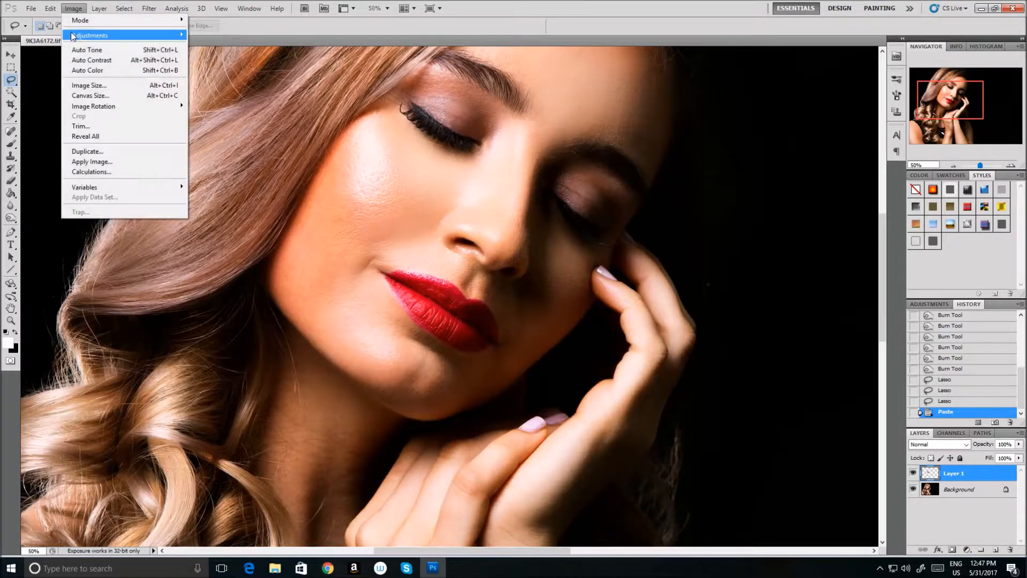
mouse_move(107, 36)
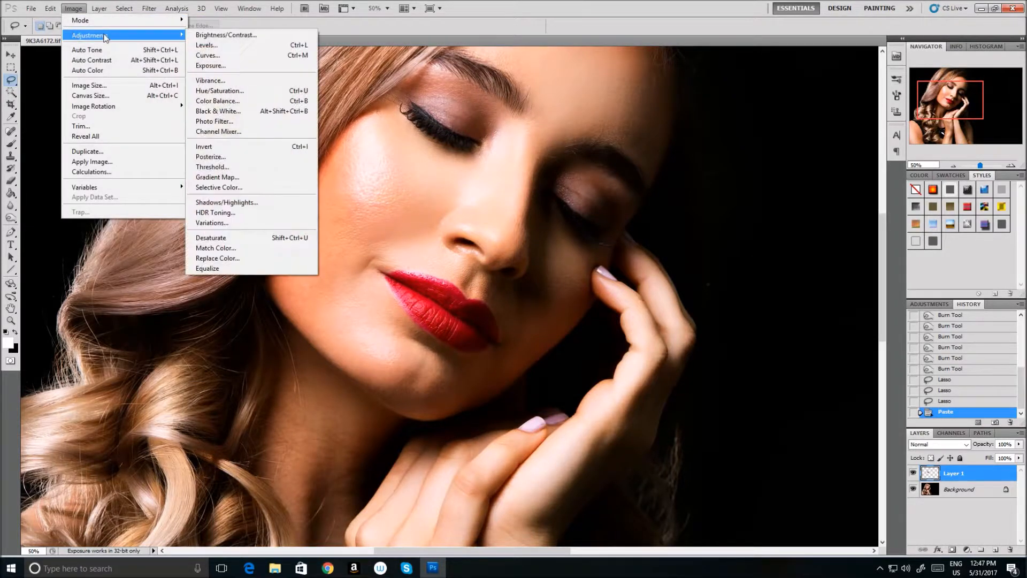
left_click(238, 188)
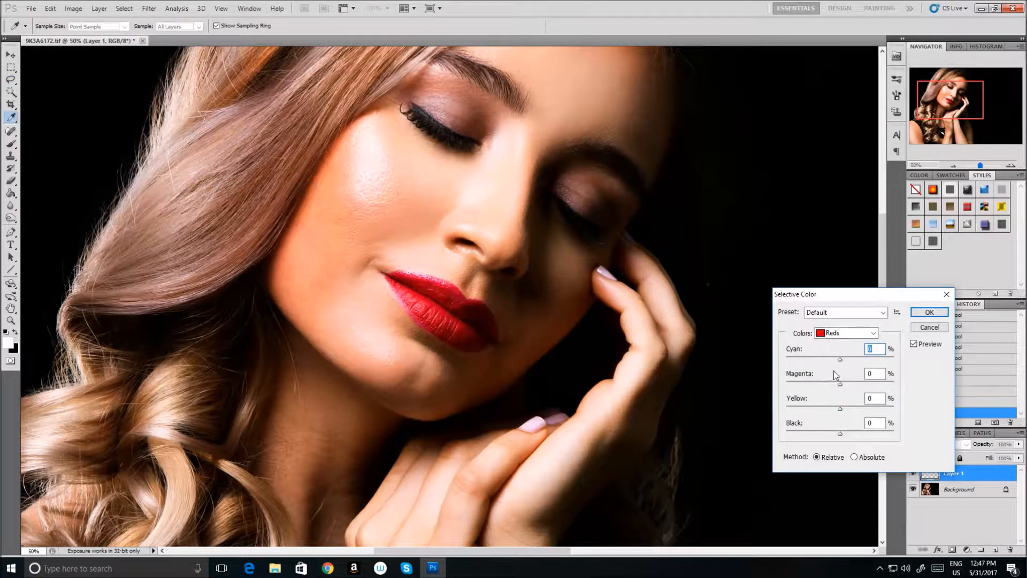
left_click_drag(821, 359, 794, 367)
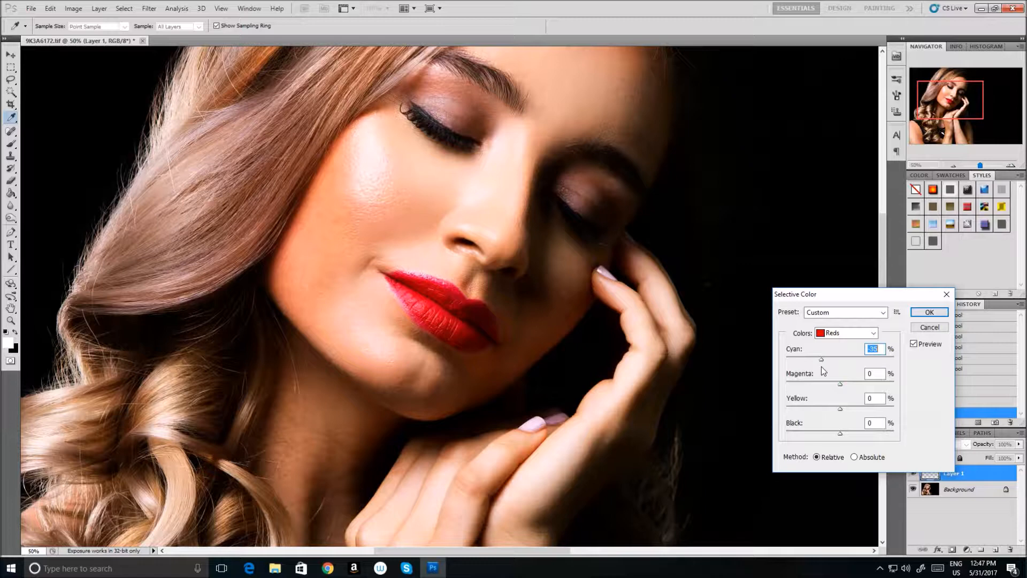
left_click_drag(840, 384, 853, 435)
left_click(921, 311)
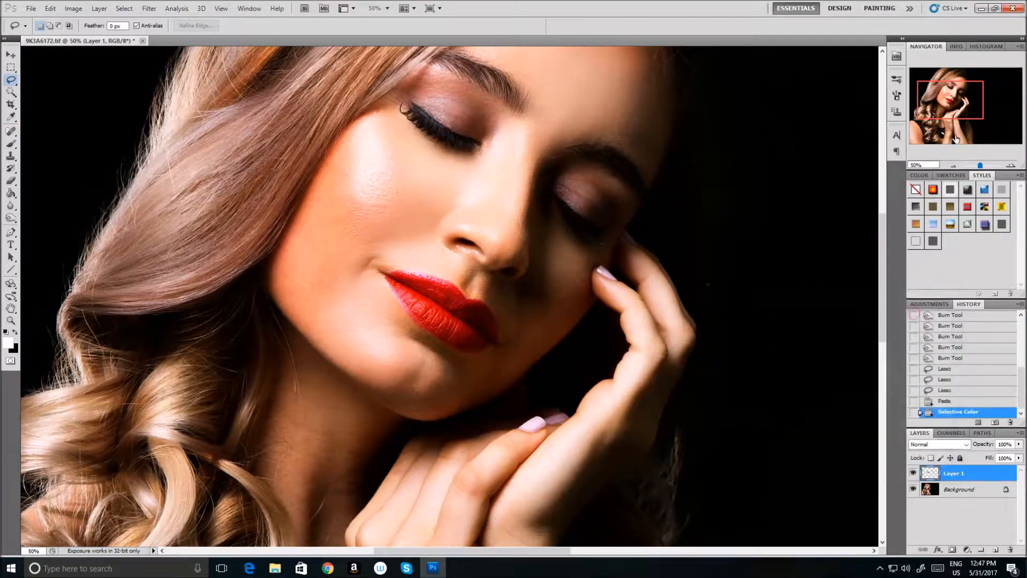
Add a layer mask to the lips layer and fill it with black using the Paint Bucket.
left_click(952, 164)
left_click(952, 165)
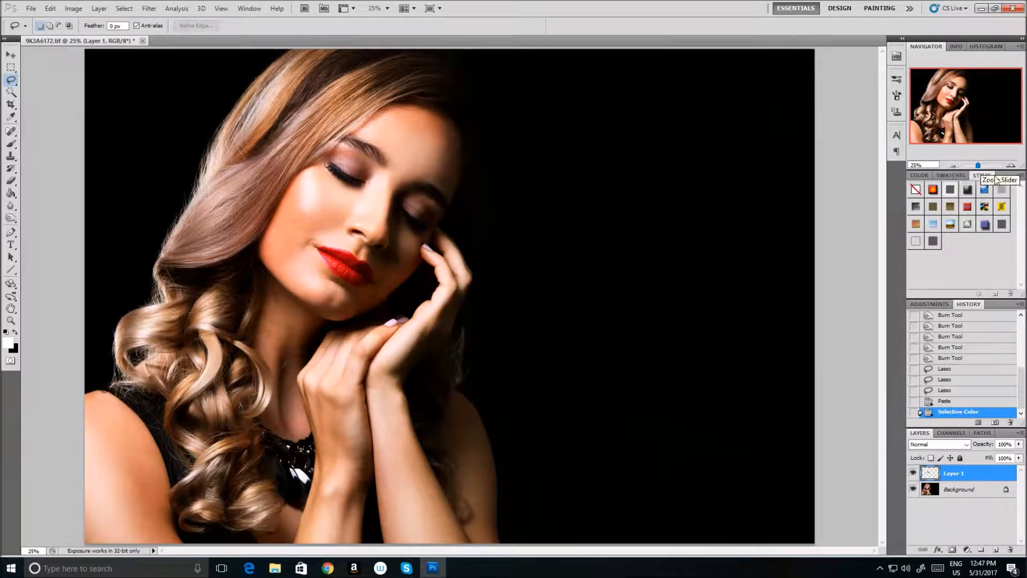
left_click(1010, 166)
left_click(1010, 166)
left_click_drag(948, 120, 932, 115)
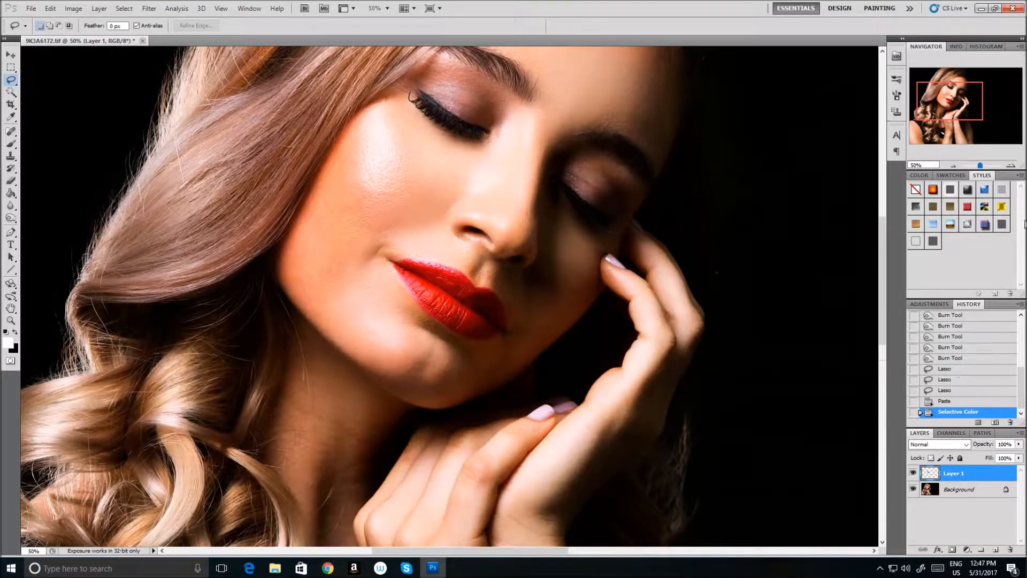
left_click(1010, 166)
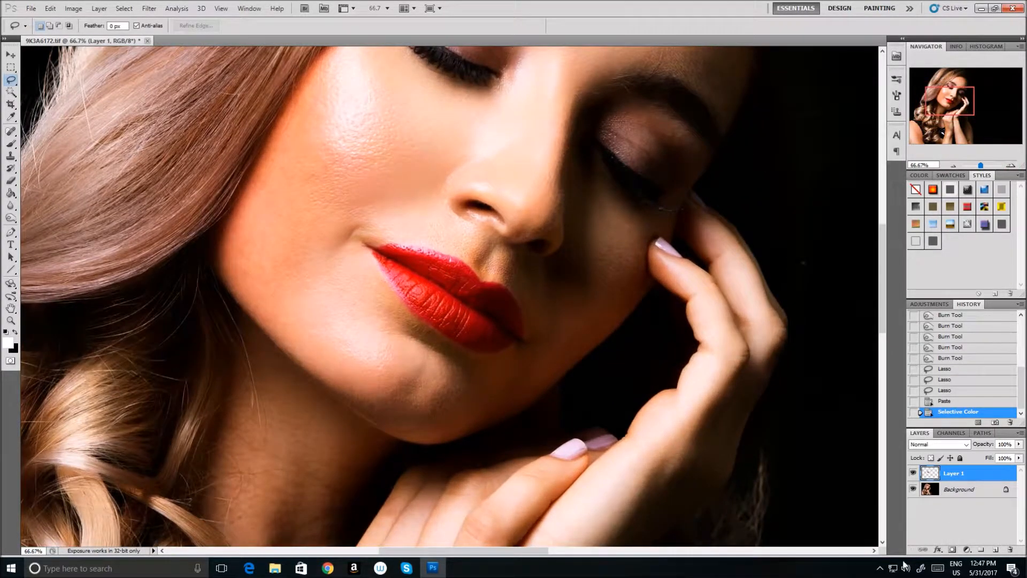
left_click(953, 550)
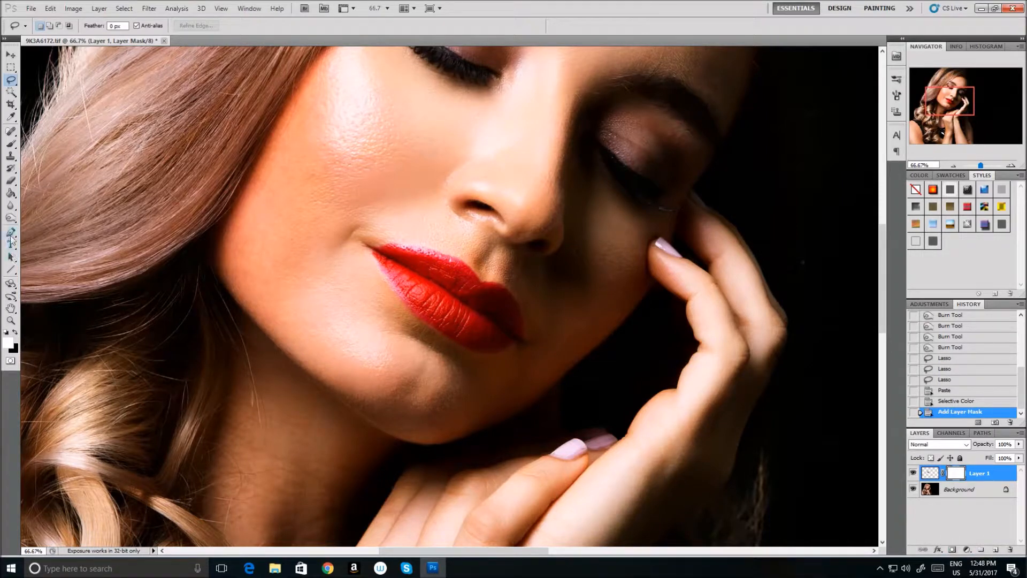
left_click(8, 195)
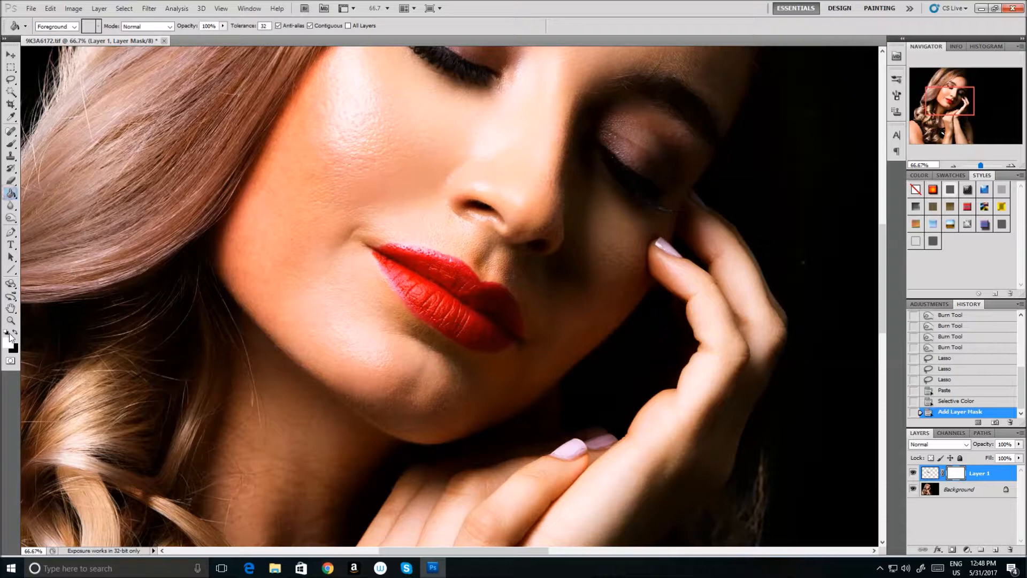
left_click(7, 145)
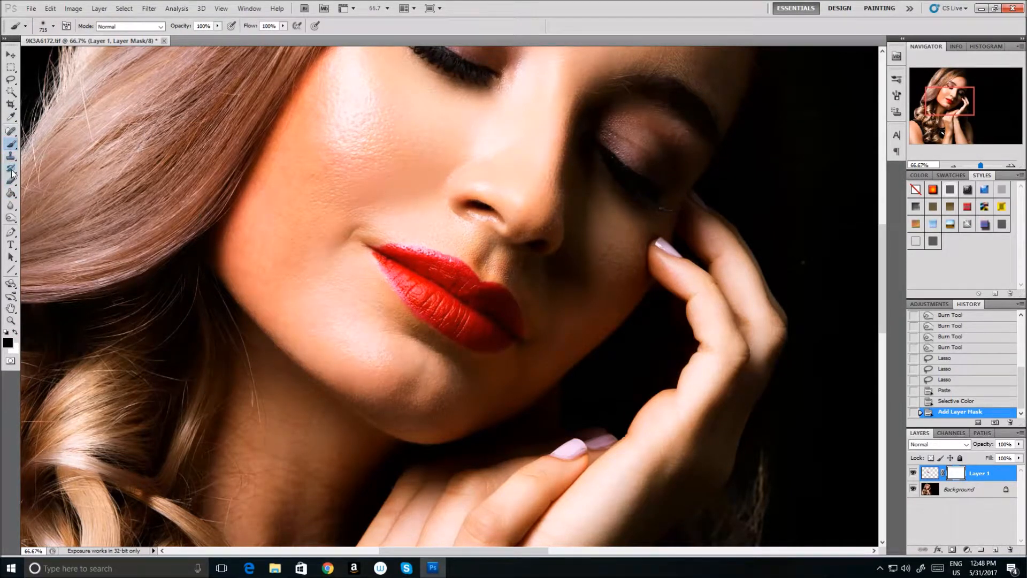
left_click(14, 195)
left_click(426, 301)
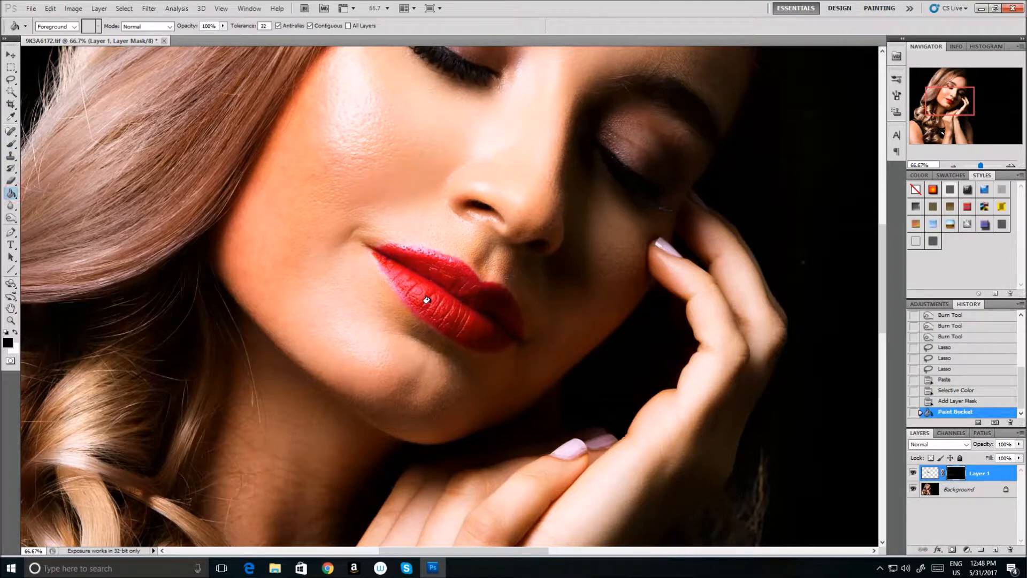
Paint white over the lips on the mask with a small brush at 100% opacity to reveal the recolored lips.
left_click(10, 143)
left_click(54, 27)
left_click(50, 55)
left_click(432, 29)
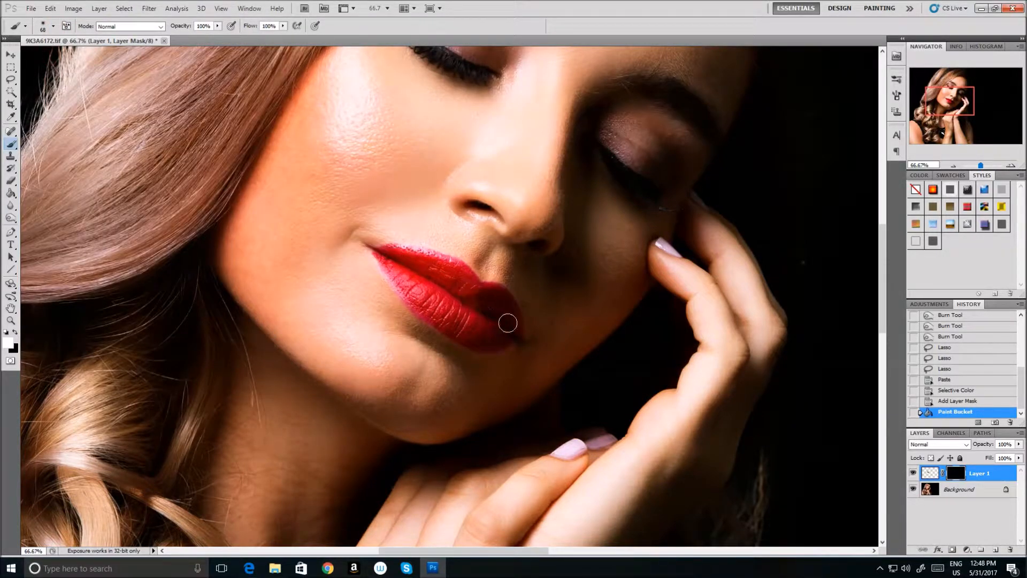
left_click(399, 262)
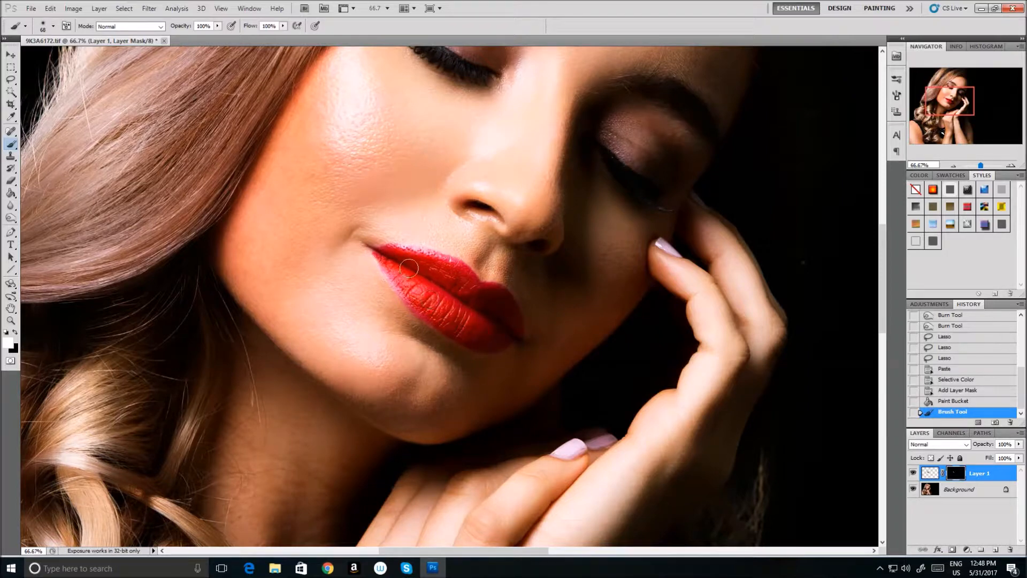
left_click(395, 260)
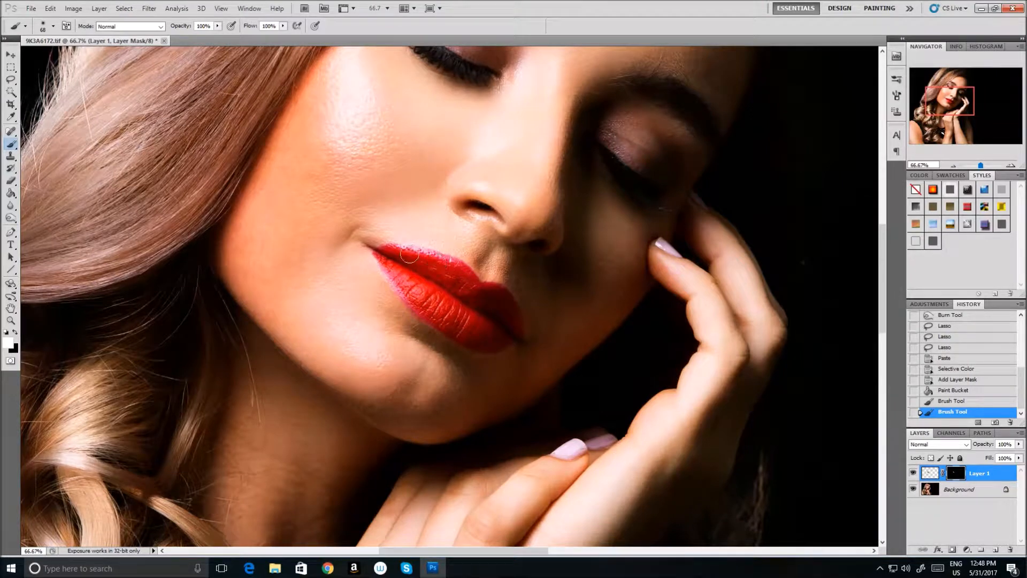
left_click(441, 310)
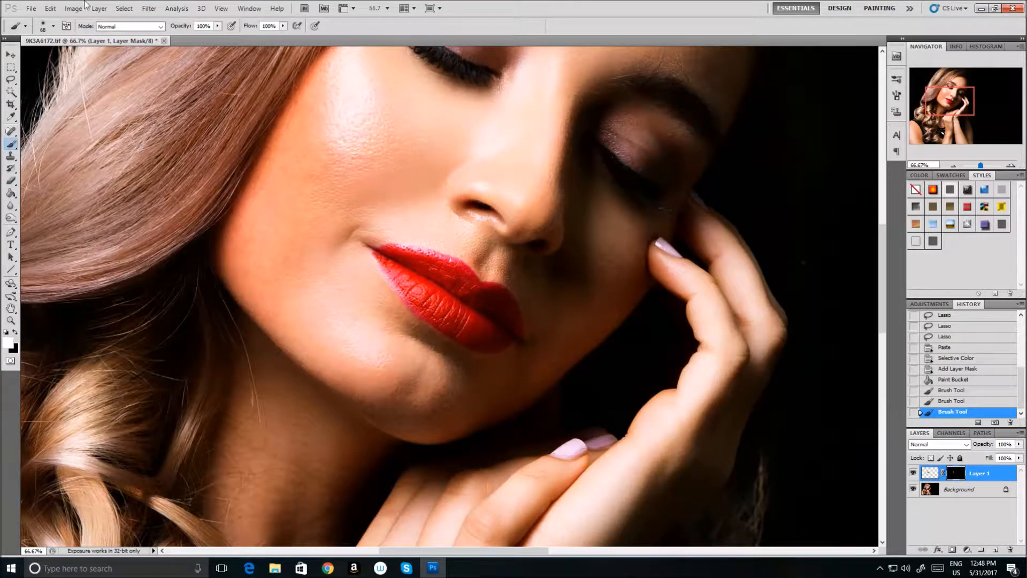
Flatten the image and open it in the Liquify filter.
left_click(99, 8)
left_click(110, 359)
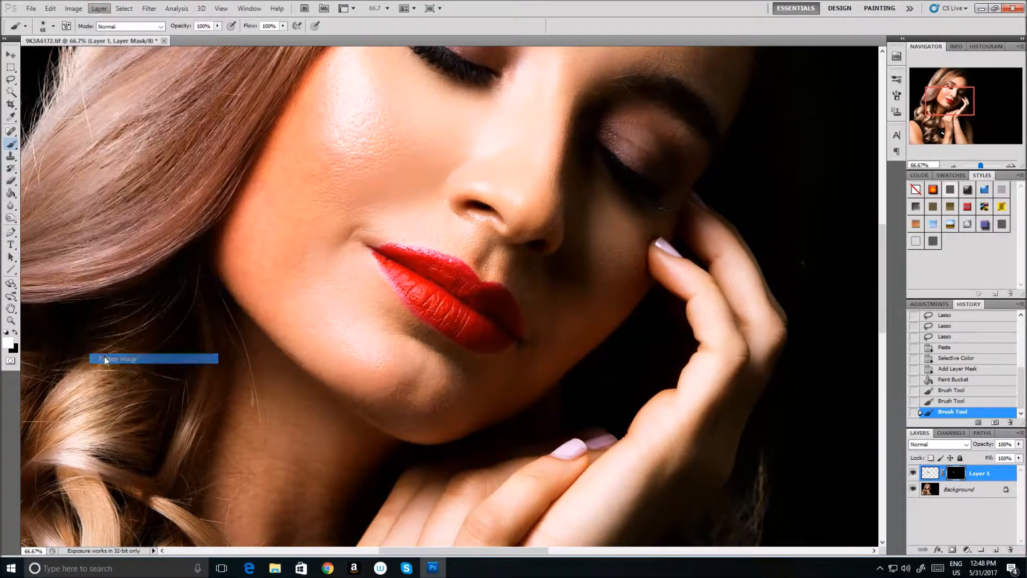
left_click(149, 9)
left_click(160, 69)
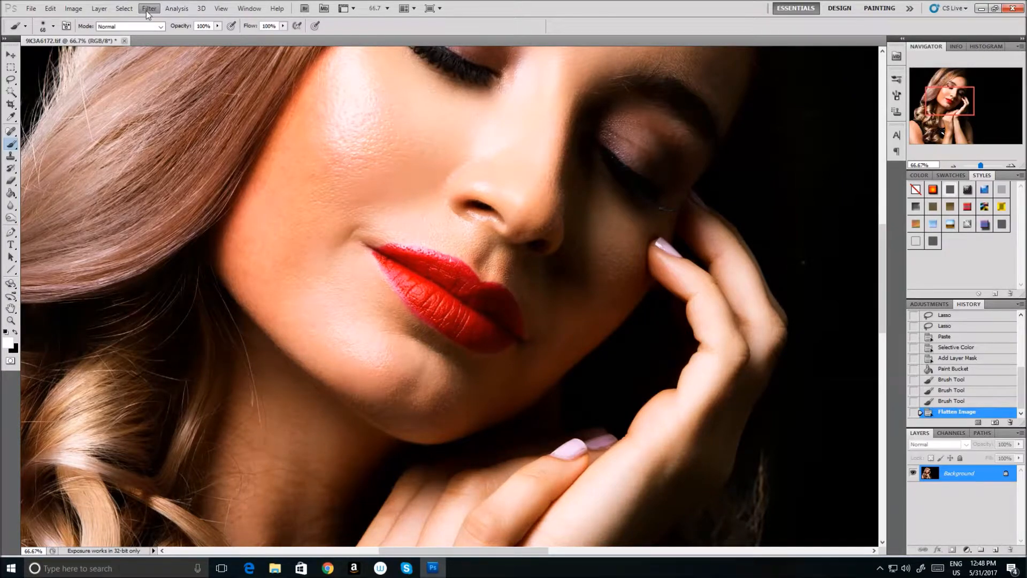
key("ctrl+shift+x")
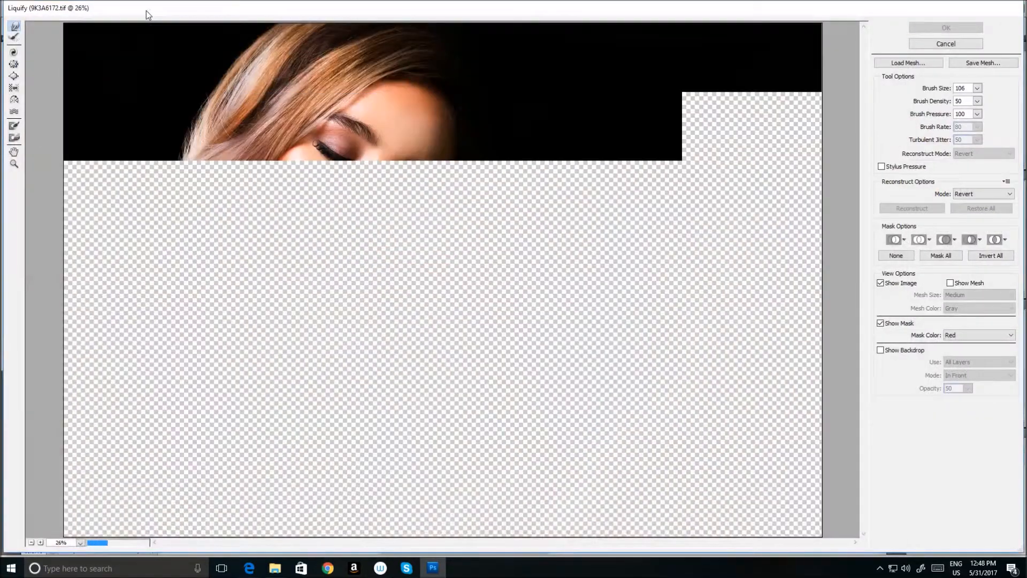
Reshape the upper lip's outline in Liquify with a 271 px Forward Warp brush at 100% zoom.
left_click(41, 543)
left_click(40, 542)
left_click(40, 542)
left_click(40, 543)
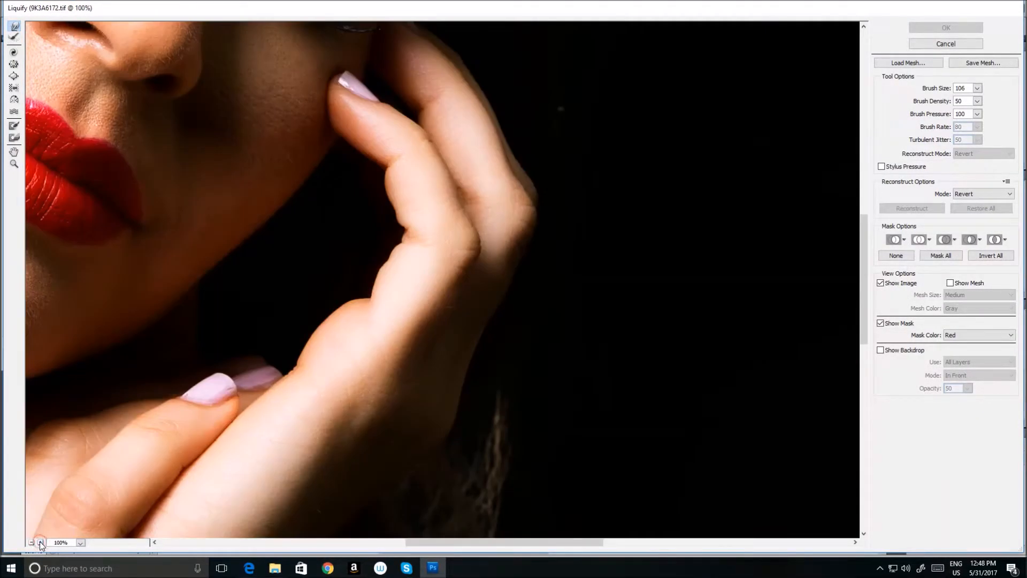
mouse_move(372, 254)
left_mouse_down()
mouse_move(647, 273)
mouse_move(733, 246)
left_mouse_up()
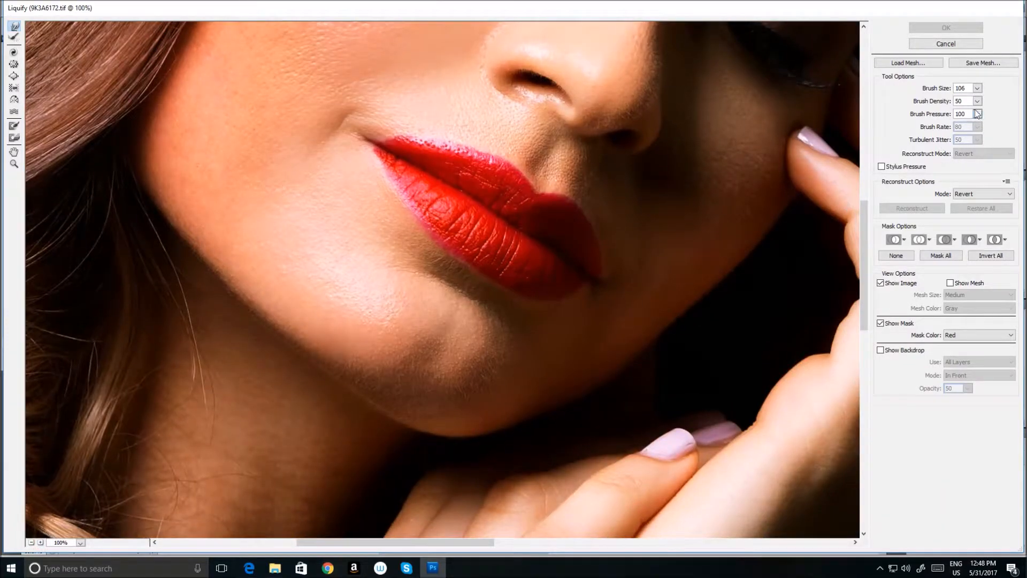
left_click(977, 87)
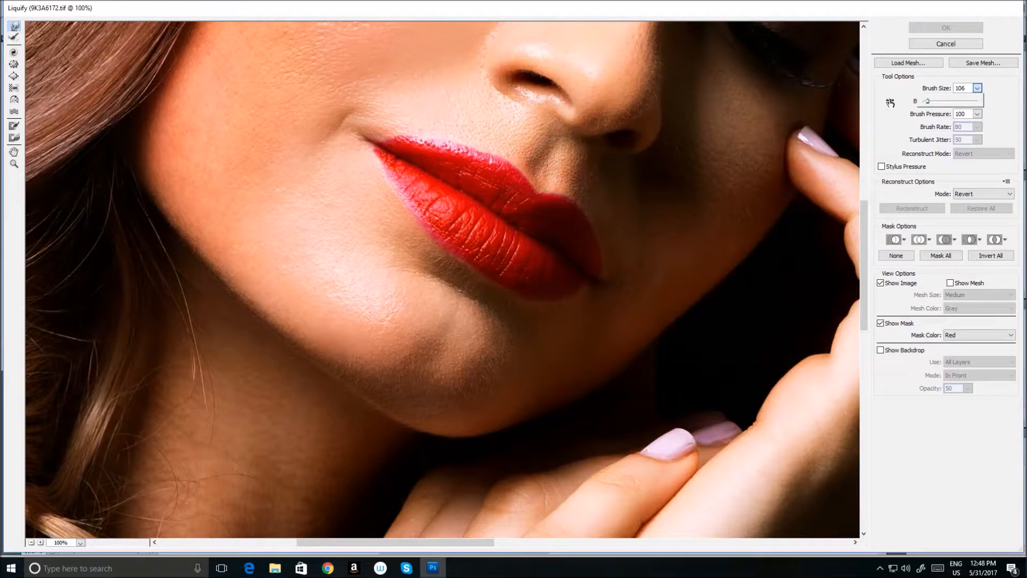
left_click(480, 152)
left_click_drag(479, 152, 577, 196)
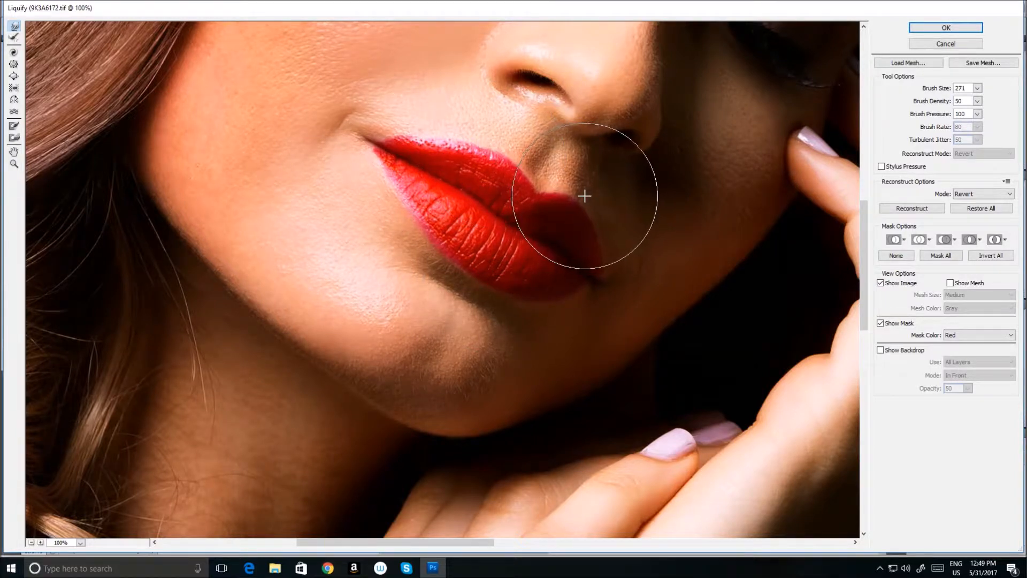
Adjust the lip corner on the brightly lit cheek side with a 121 px warp brush.
left_click(977, 88)
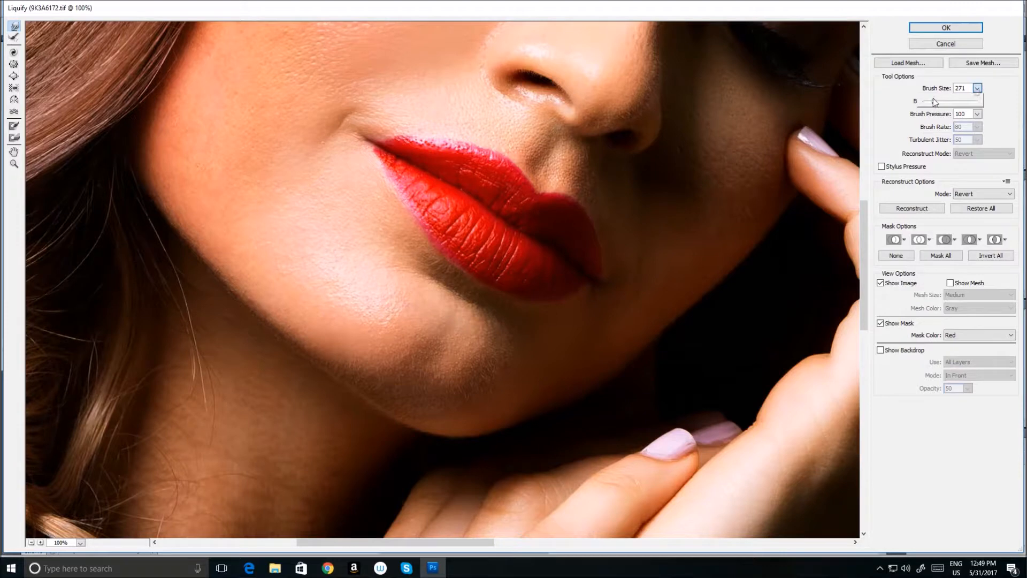
left_click_drag(931, 102, 925, 102)
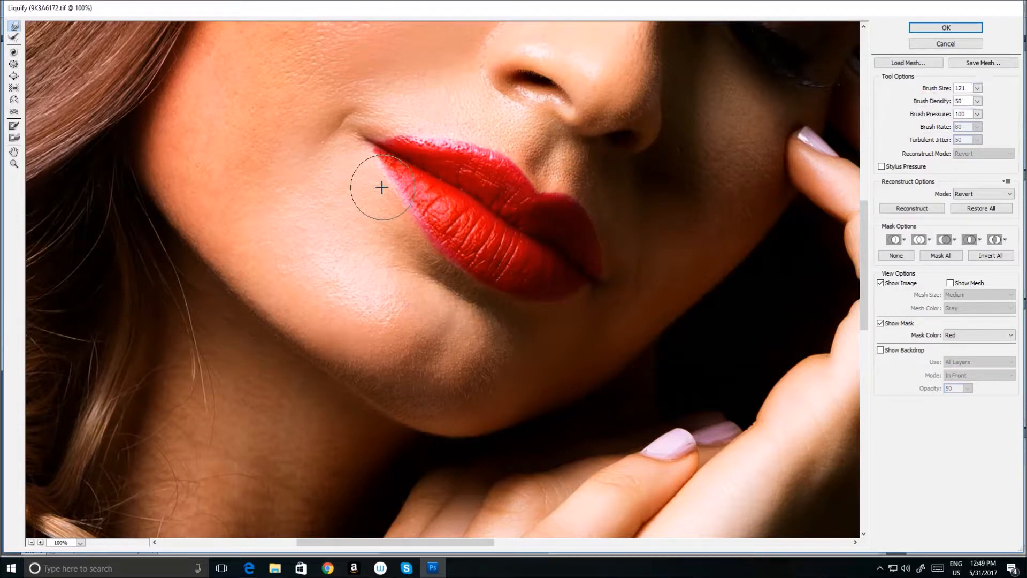
left_click_drag(372, 177, 365, 162)
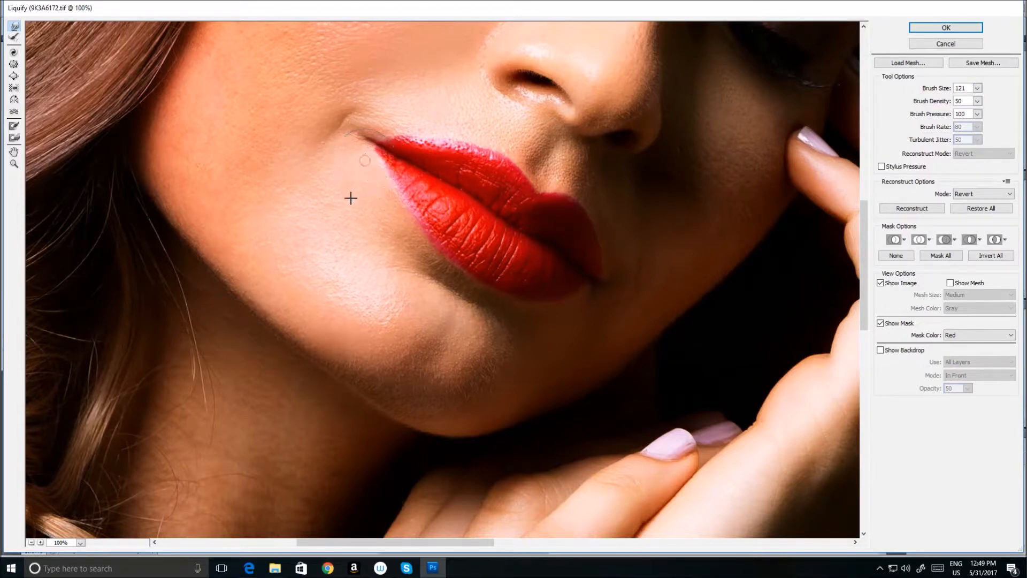
Refine the lip corner, lower lip edge and shaded side of the upper lip with a 76 px warp brush, and apply Liquify.
left_click(978, 88)
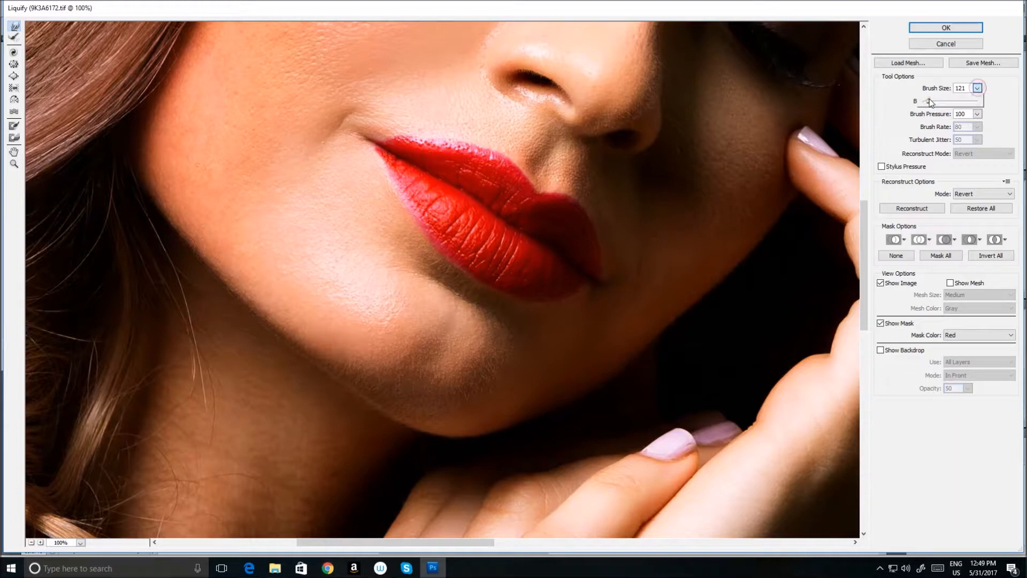
left_click(391, 204)
left_click_drag(385, 192, 371, 153)
left_click_drag(386, 211, 405, 224)
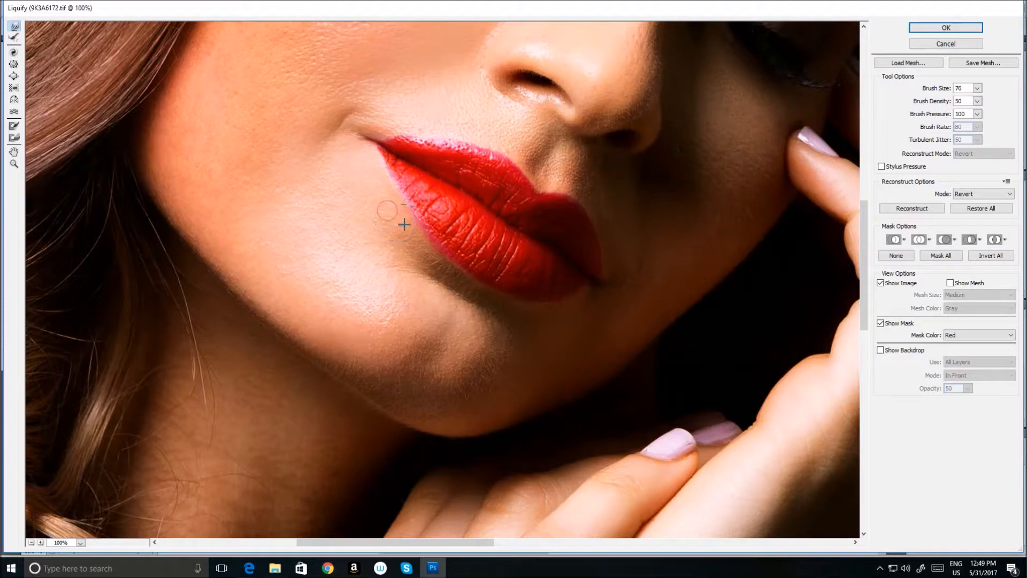
left_click_drag(424, 259, 460, 282)
mouse_move(531, 309)
left_mouse_down()
mouse_move(575, 310)
mouse_move(590, 299)
mouse_move(565, 301)
left_mouse_up()
mouse_move(629, 268)
left_mouse_down()
mouse_move(613, 267)
mouse_move(600, 222)
left_mouse_up()
left_click_drag(603, 216, 598, 215)
mouse_move(599, 205)
left_mouse_down()
mouse_move(556, 180)
mouse_move(542, 186)
left_mouse_up()
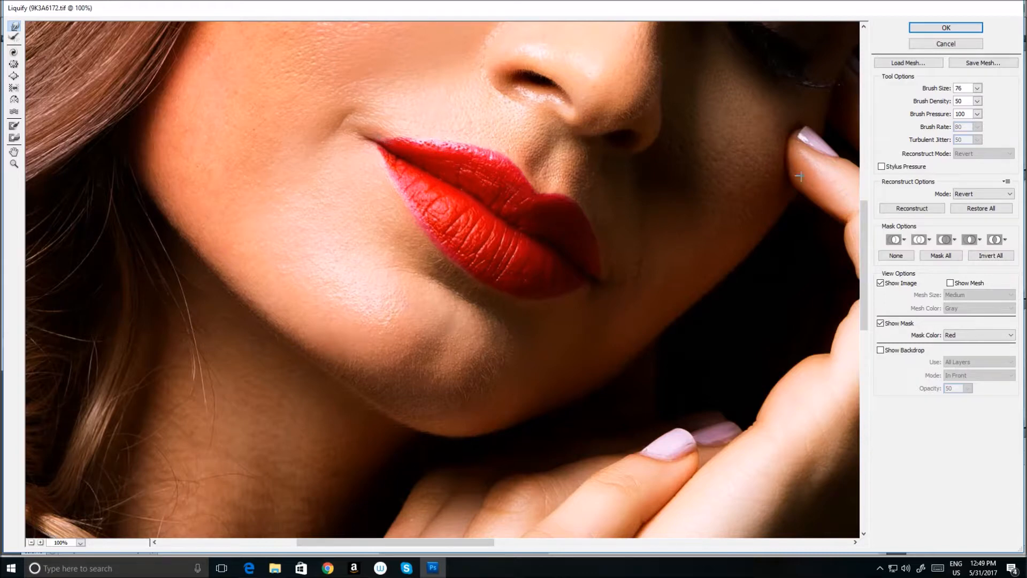
left_click(927, 28)
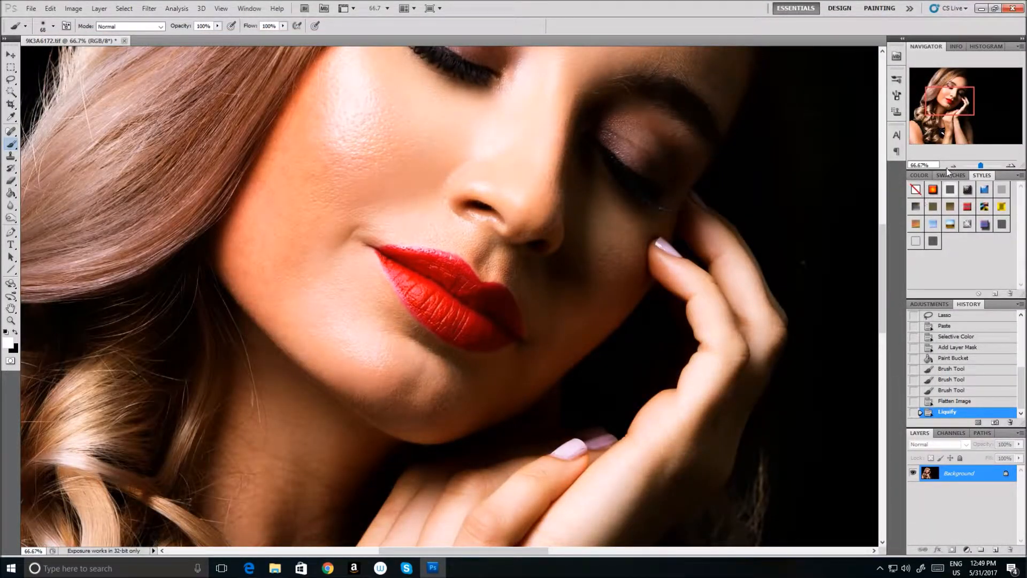
left_click(950, 167)
left_click(951, 167)
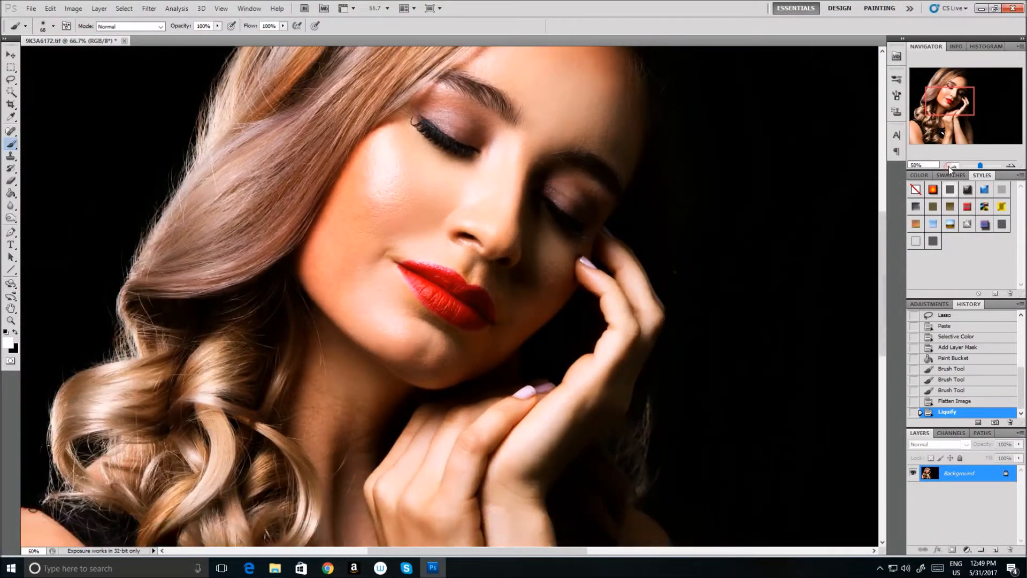
left_click(951, 166)
left_click(950, 166)
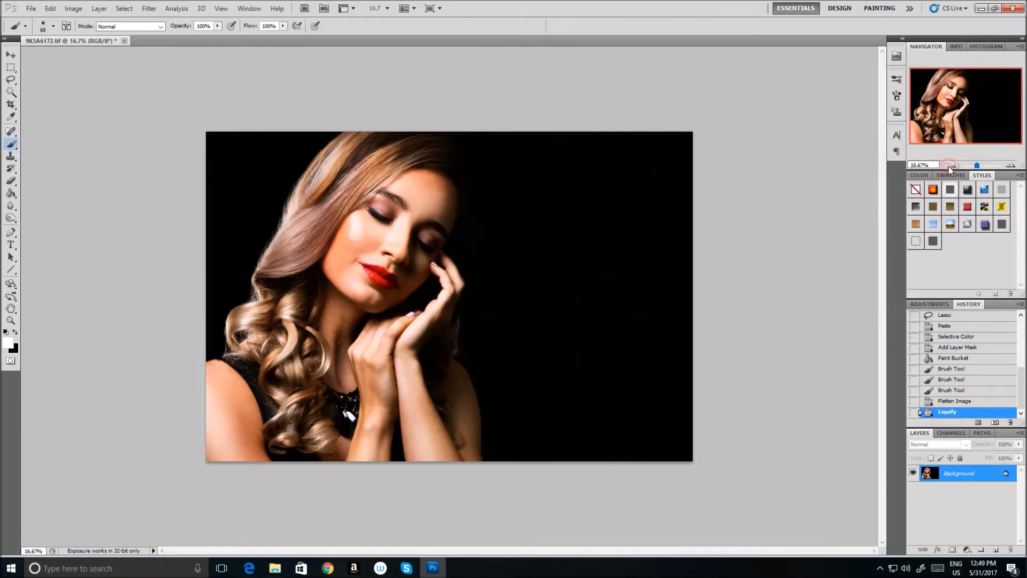
Dodge the upper lip's edge and the lower lip's highlights with a 56 px brush, Midtones range, 33% exposure.
left_click(1012, 166)
left_click(1011, 167)
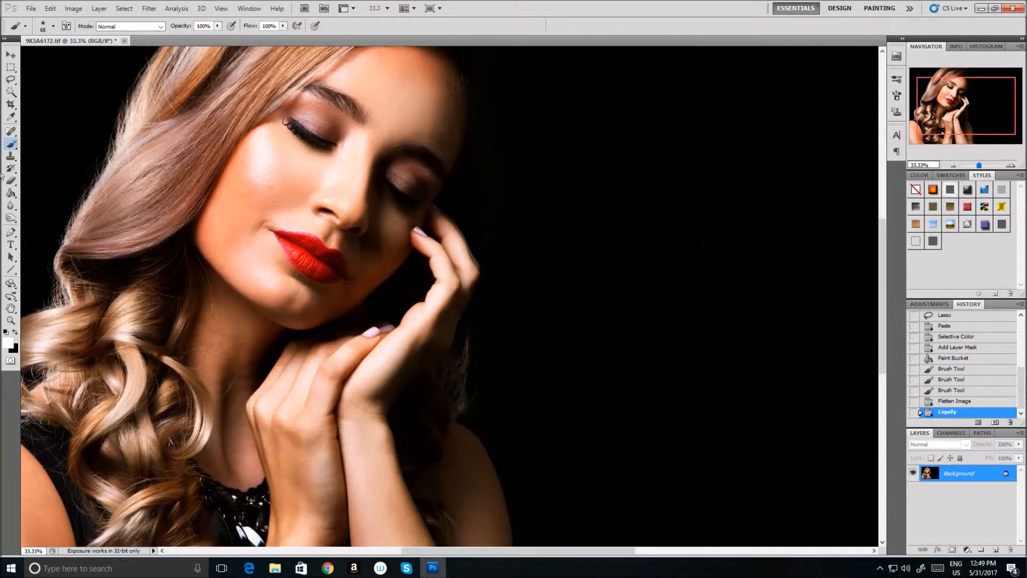
left_click(10, 218)
left_click(48, 216)
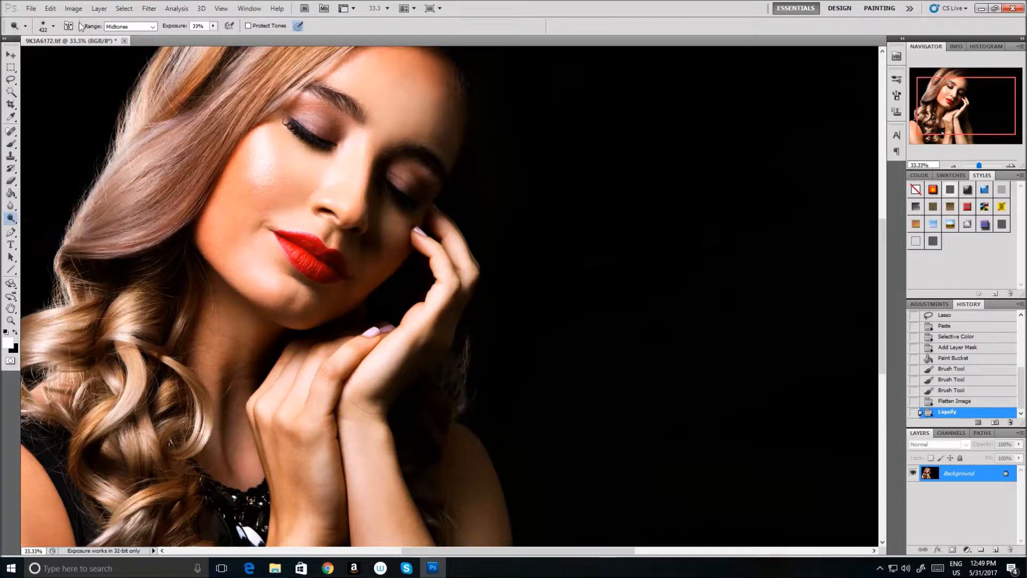
left_click(53, 26)
left_click_drag(61, 55, 44, 55)
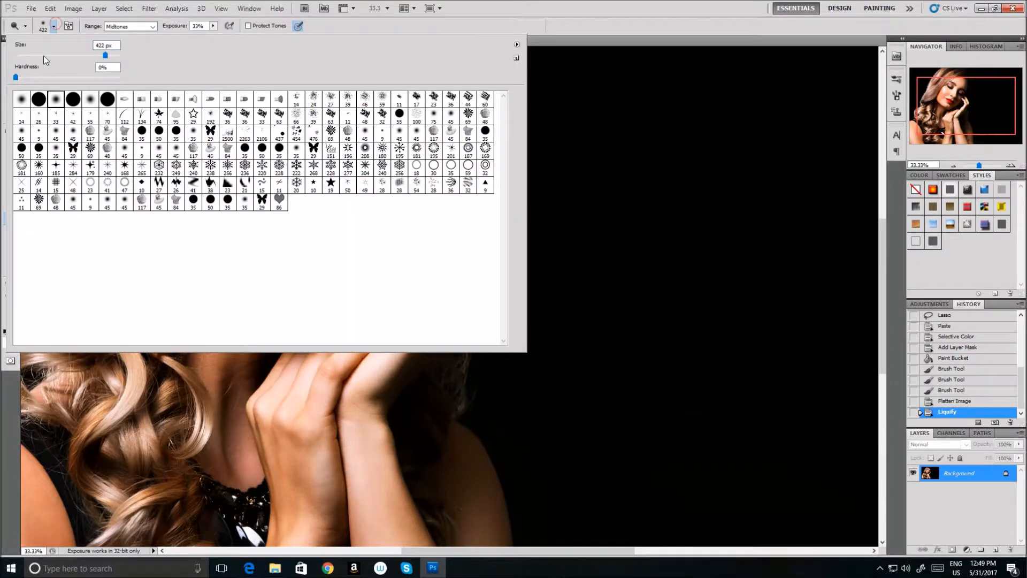
left_click(373, 26)
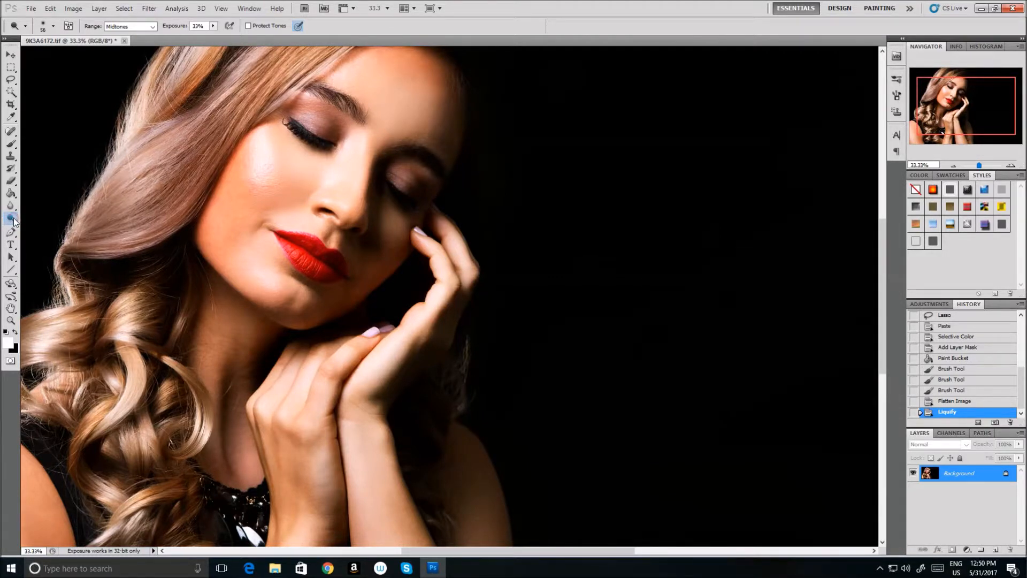
left_click(1010, 167)
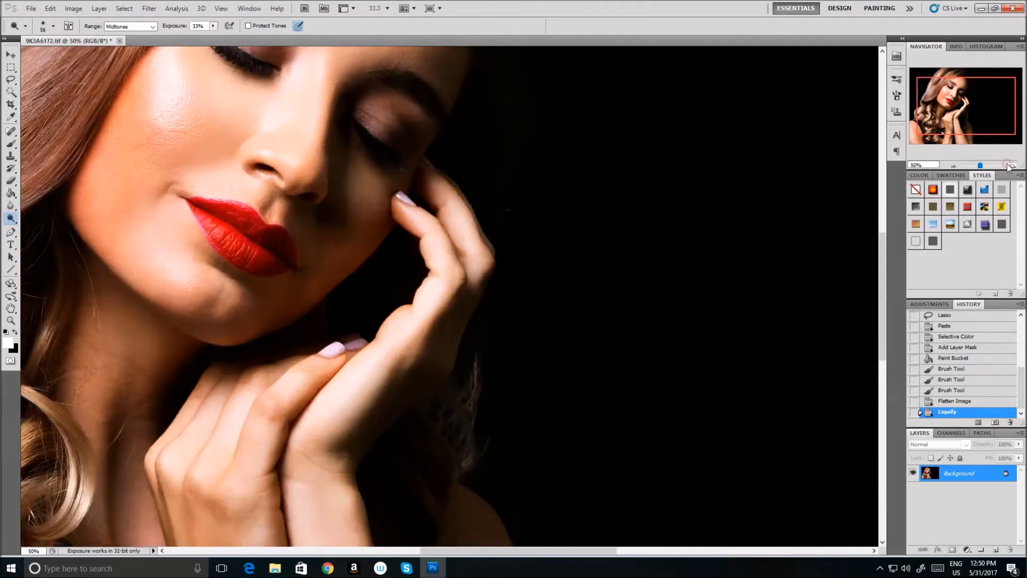
left_click(1009, 166)
left_click_drag(952, 110, 937, 105)
mouse_move(423, 305)
left_mouse_down()
mouse_move(460, 326)
mouse_move(401, 285)
mouse_move(481, 327)
mouse_move(445, 321)
left_mouse_up()
mouse_move(449, 323)
left_mouse_down()
mouse_move(475, 333)
mouse_move(445, 319)
left_mouse_up()
left_click_drag(427, 270, 432, 277)
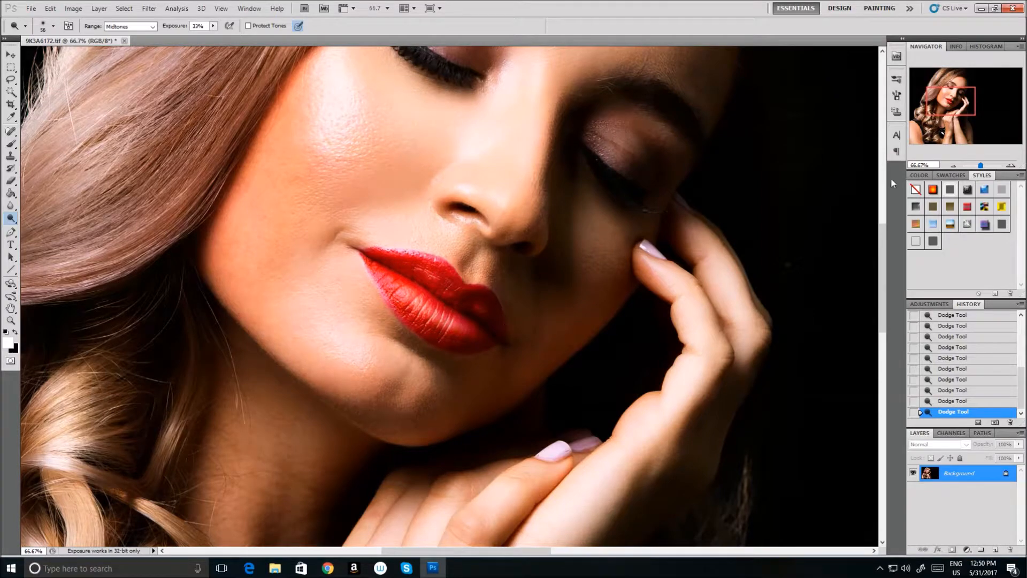
Compare earlier history states and step the image back to the fourth listed dodge stroke.
left_click(950, 166)
left_click(950, 165)
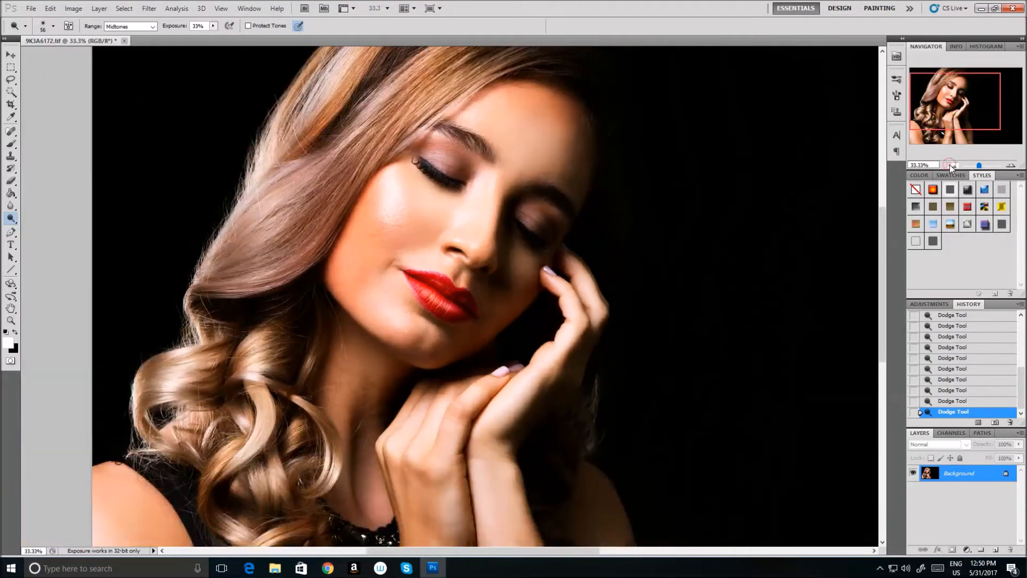
left_click(950, 166)
left_click(949, 165)
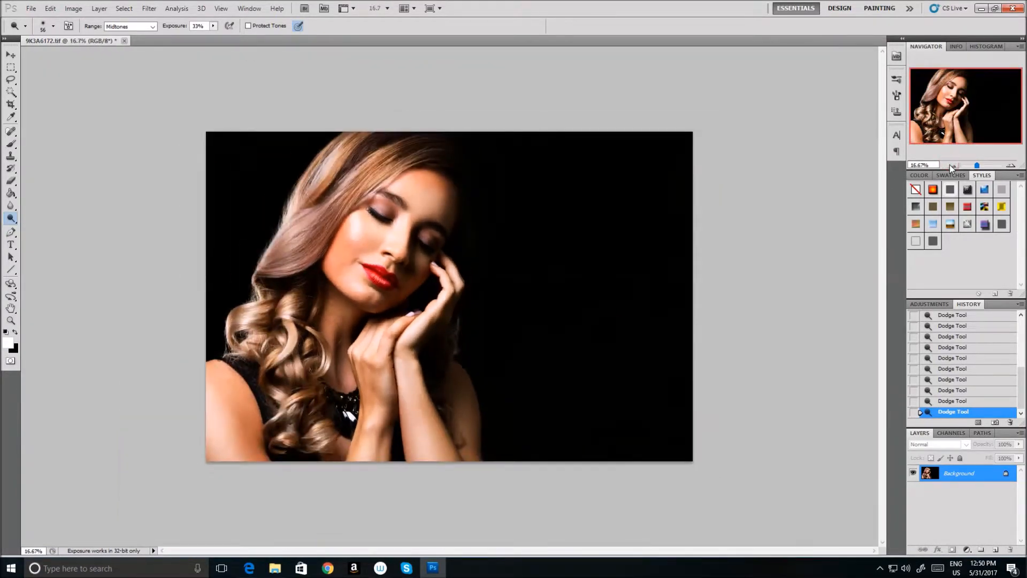
left_click(955, 337)
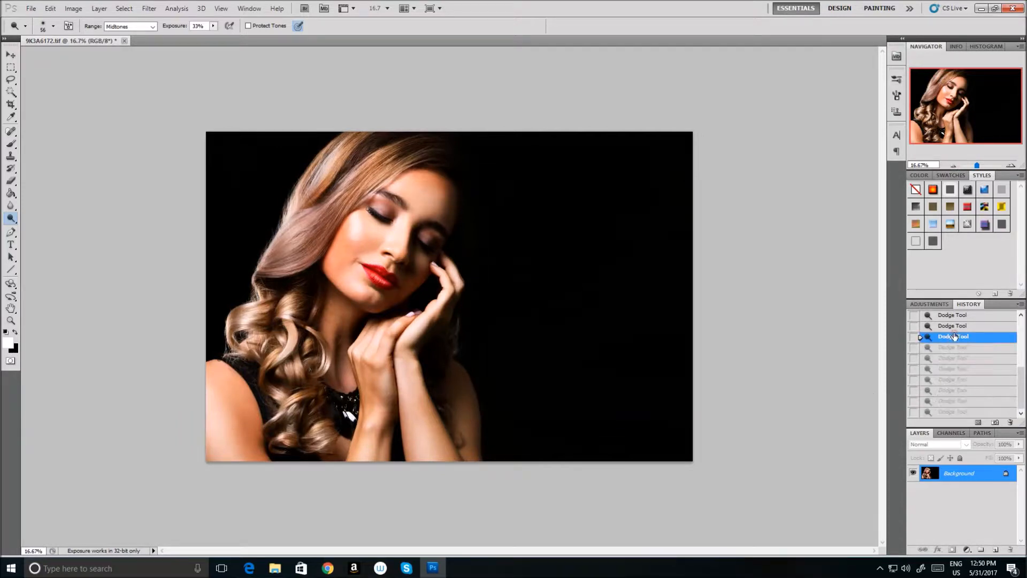
scroll(1010, 385, "up", 2)
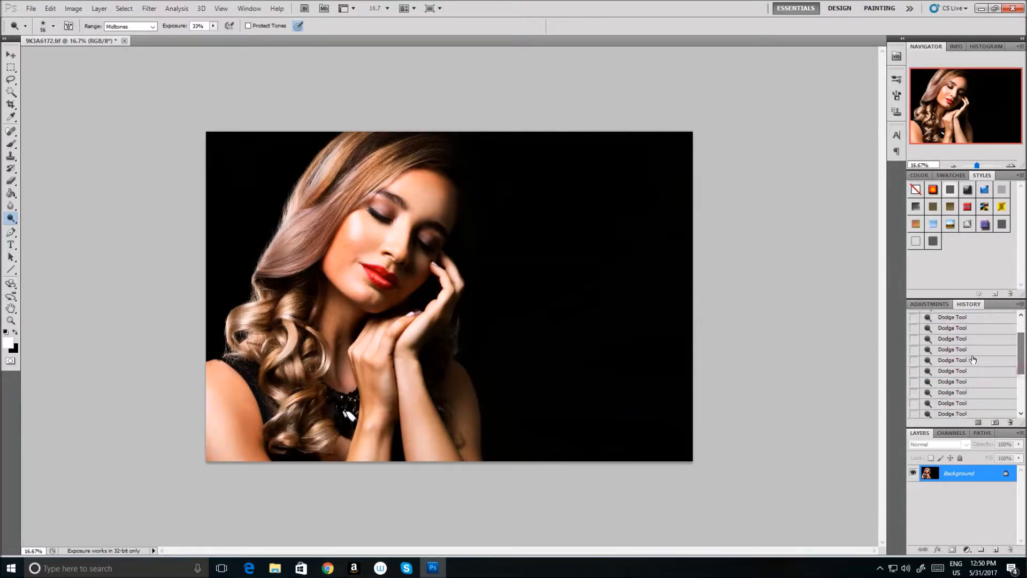
left_click(972, 355)
left_click(1012, 167)
left_click(1011, 167)
scroll(1006, 355, "up", 3)
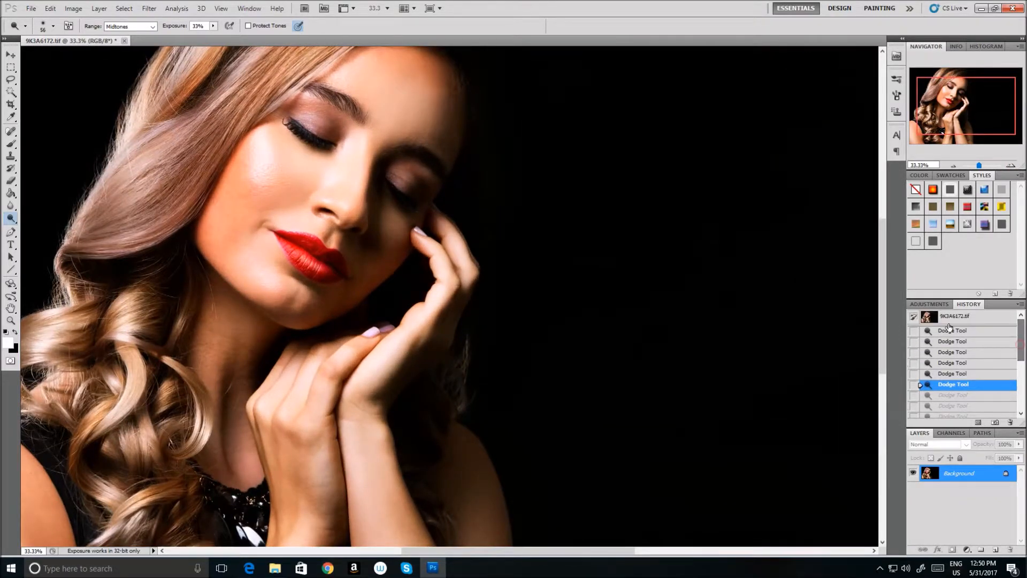
left_click(943, 331)
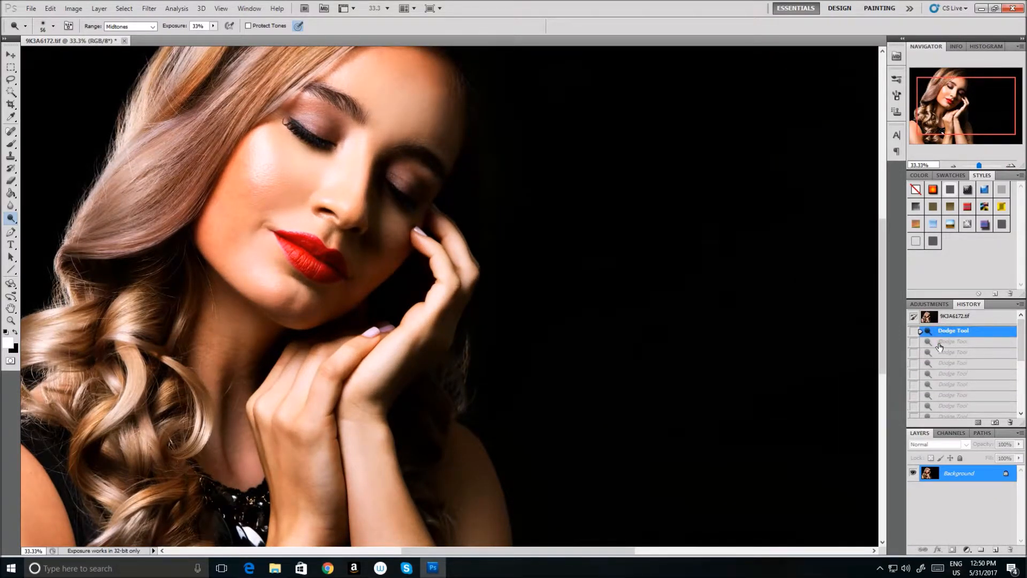
left_click(939, 344)
left_click(939, 353)
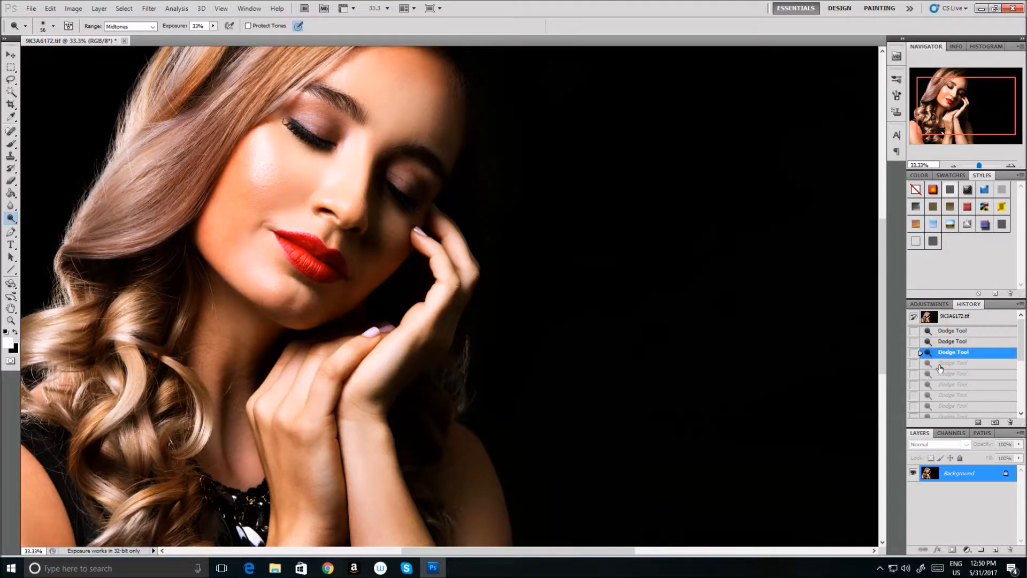
left_click(941, 363)
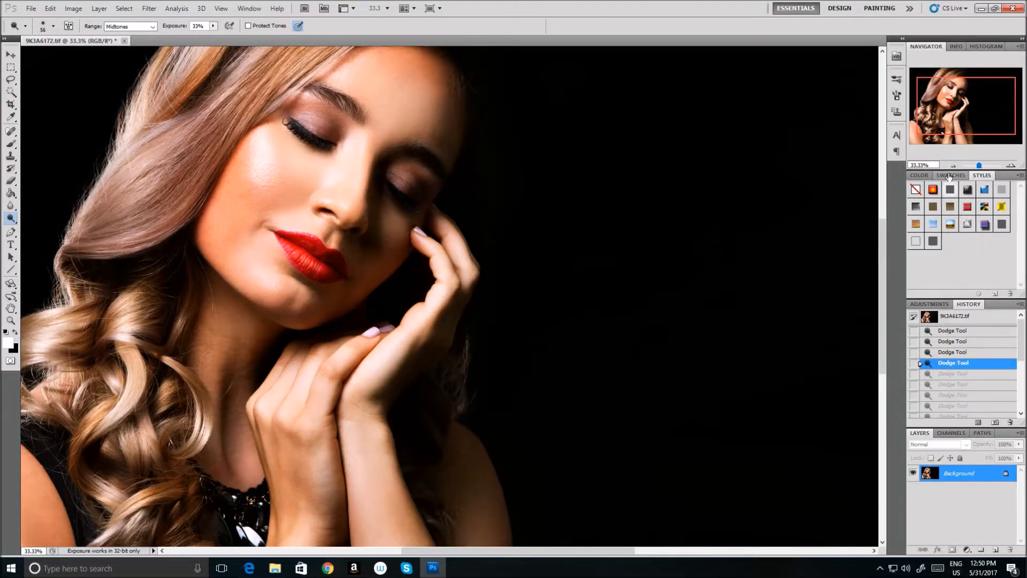
left_click(954, 166)
left_click(954, 166)
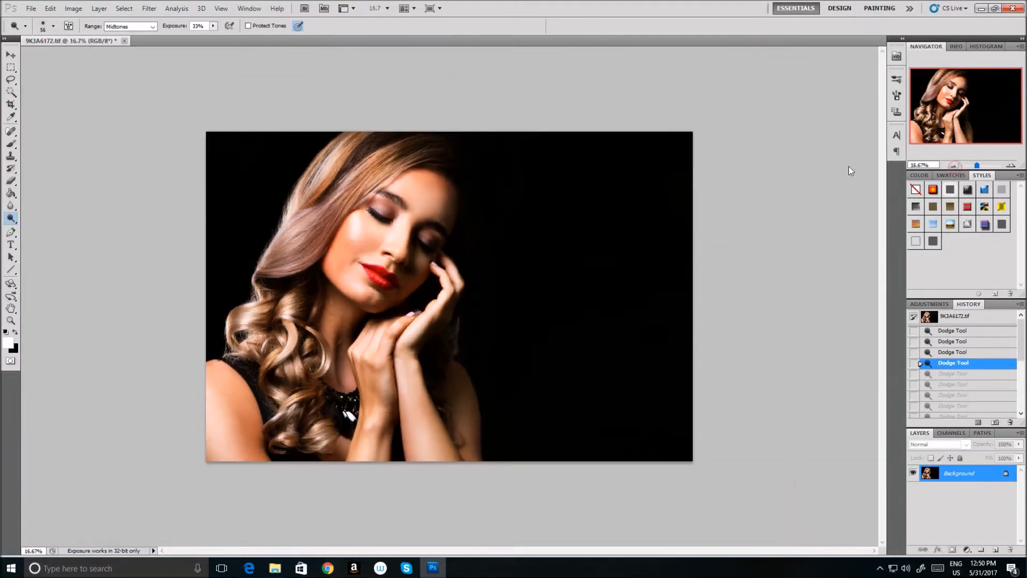
Dodge the centers of both eyelids at 100% zoom with an 83 px brush, Midtones range, 33% exposure.
left_click(12, 68)
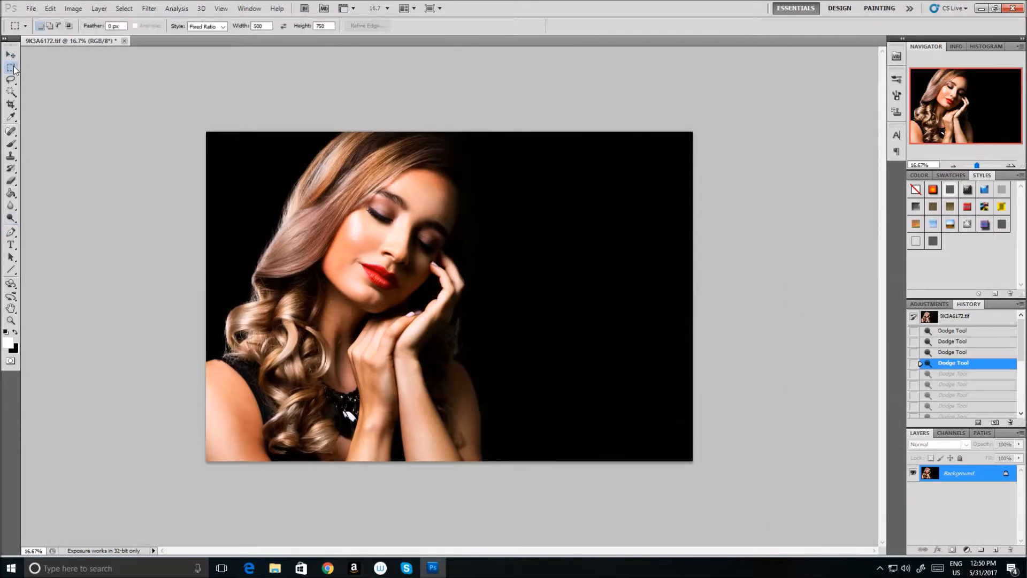
left_click(1010, 166)
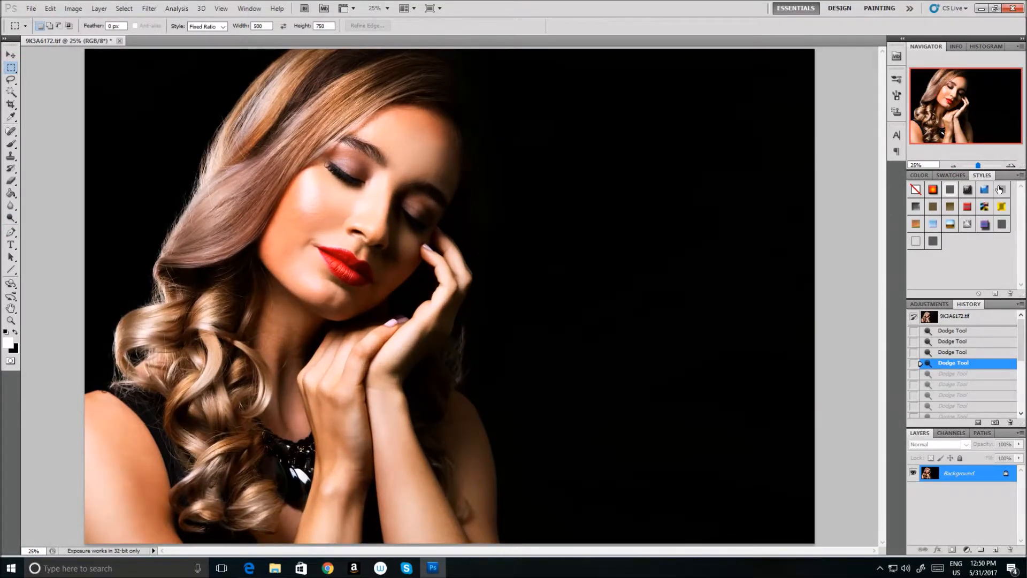
left_click(221, 9)
left_click(241, 118)
mouse_move(958, 101)
left_mouse_down()
mouse_move(963, 115)
mouse_move(952, 94)
left_mouse_up()
left_click(10, 218)
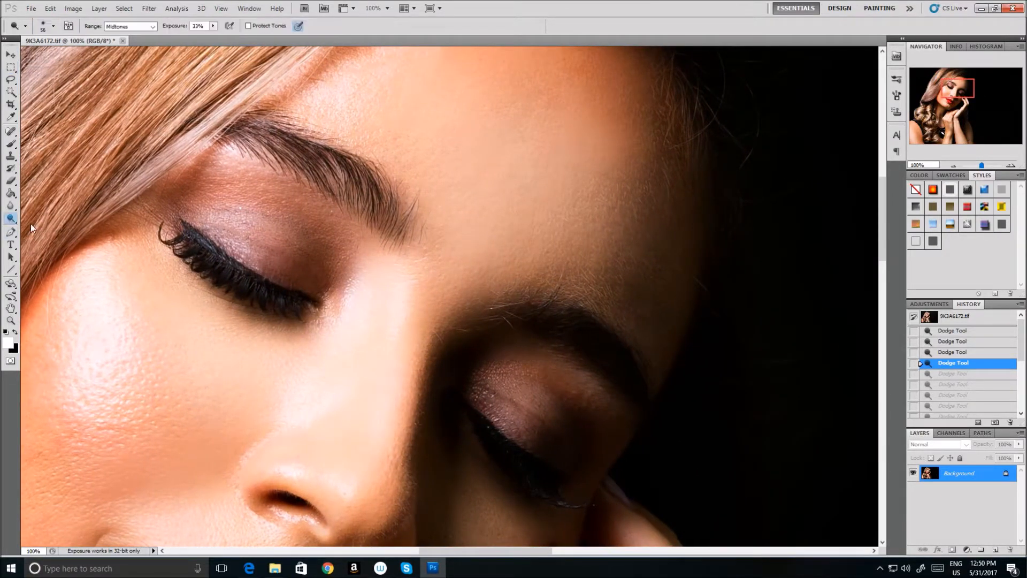
left_click(54, 26)
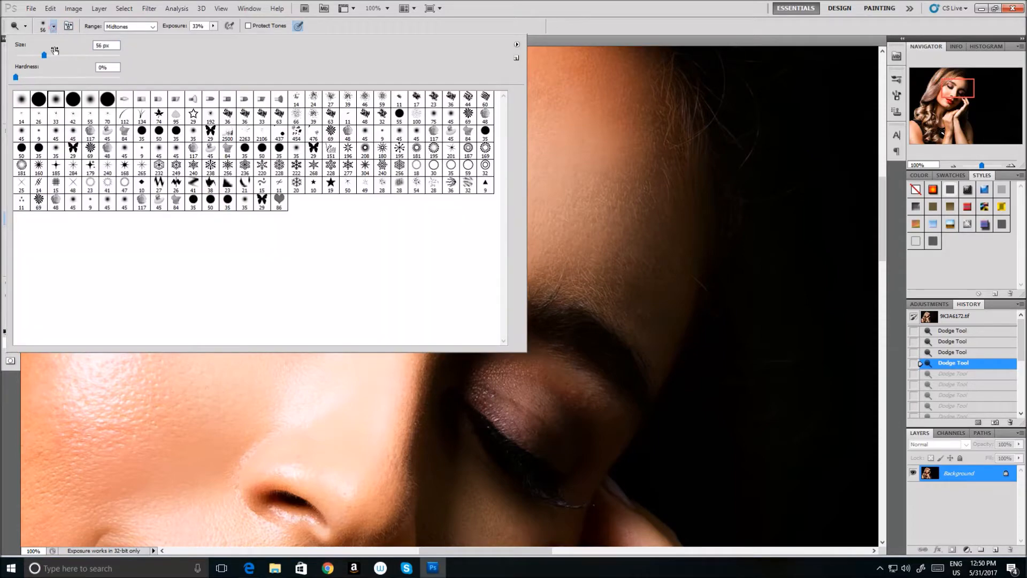
key("Return")
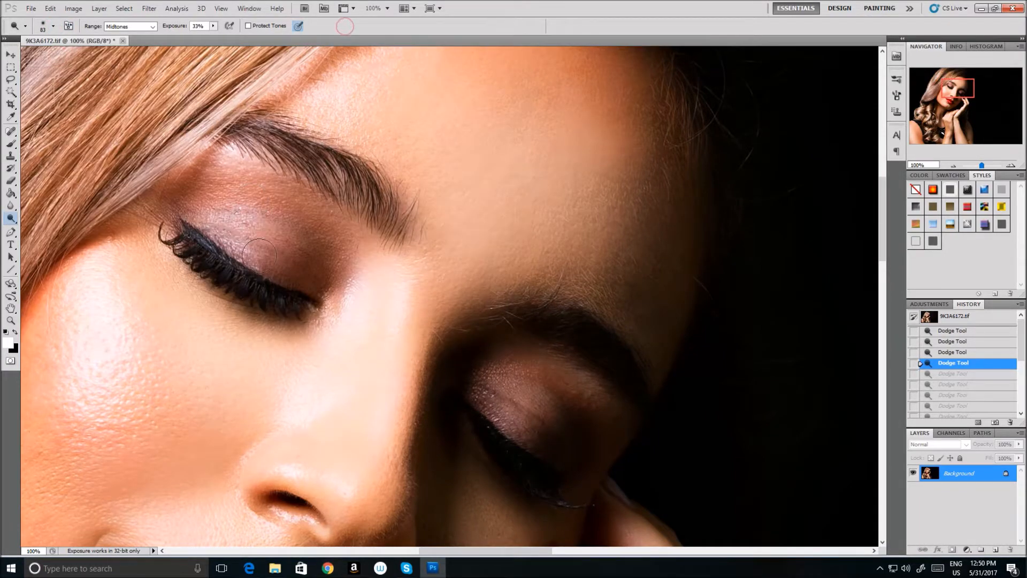
left_click(242, 227)
left_click(243, 236)
left_click(241, 217)
left_click(516, 414)
left_click(519, 411)
left_click(521, 408)
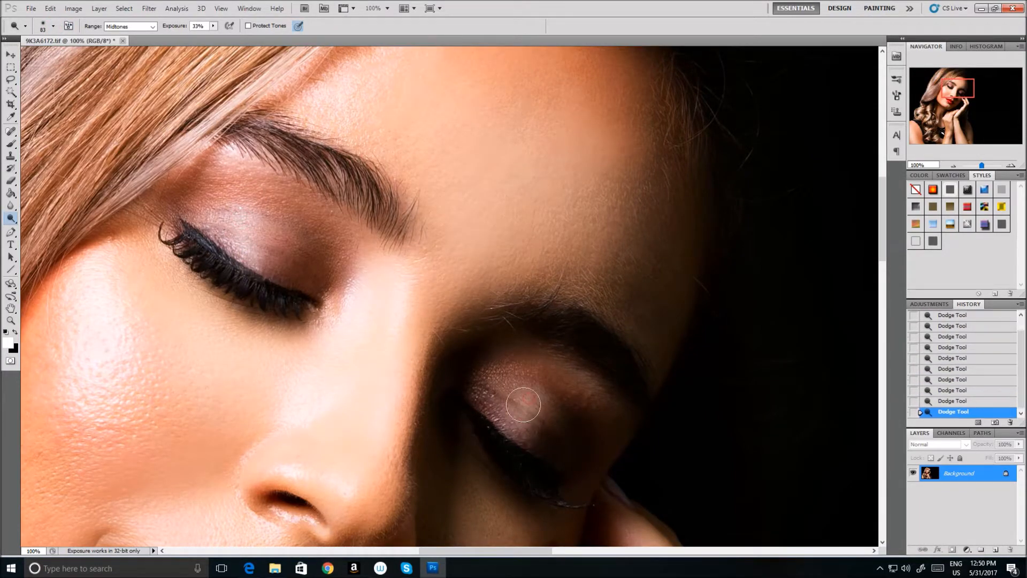
Burn the creases and corners of both eyelids with a 162 px brush, Midtones range, 39% exposure.
right_click(10, 220)
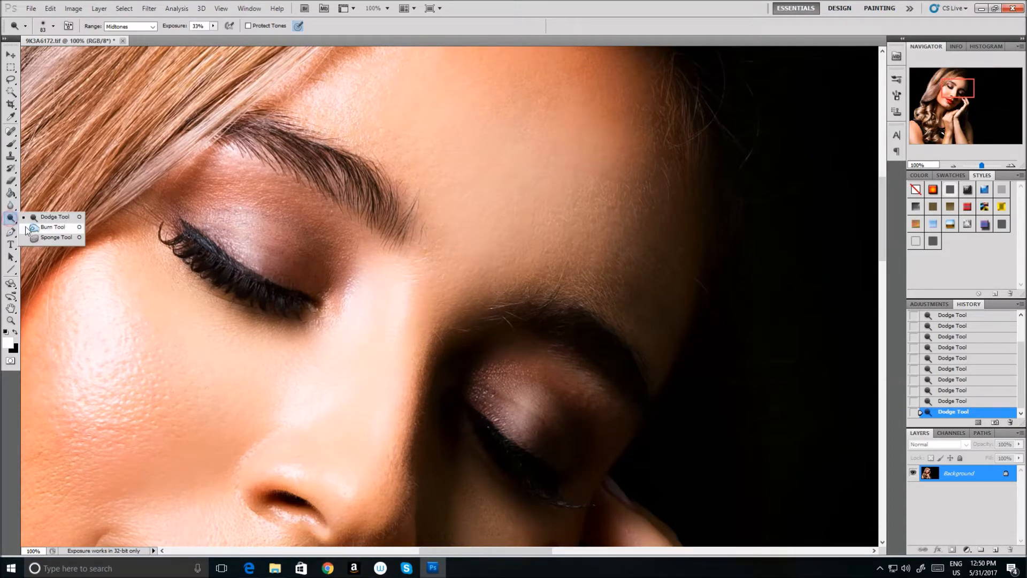
left_click(48, 233)
left_click(53, 25)
left_click(84, 56)
left_click(343, 25)
mouse_move(334, 233)
left_mouse_down()
mouse_move(304, 227)
mouse_move(305, 256)
left_mouse_up()
left_click_drag(306, 257, 312, 268)
left_click(299, 241)
left_click(281, 226)
left_click(280, 223)
left_click(211, 199)
left_click(202, 206)
left_click(204, 207)
left_click(244, 204)
left_click(289, 198)
left_click(490, 395)
left_click(575, 438)
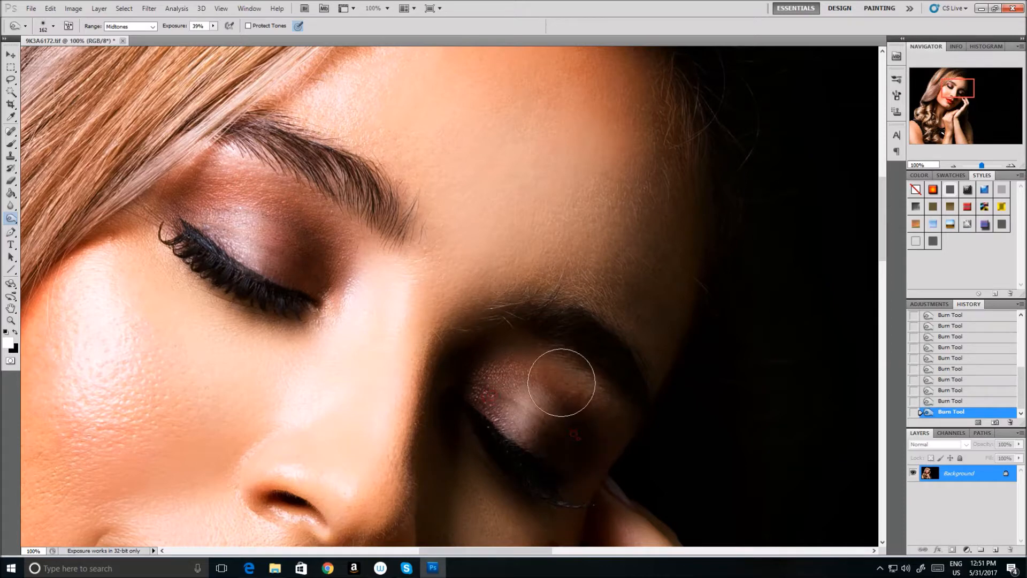
Burn along the lash line of the brightly lit eye with a 61 px brush.
left_click(54, 25)
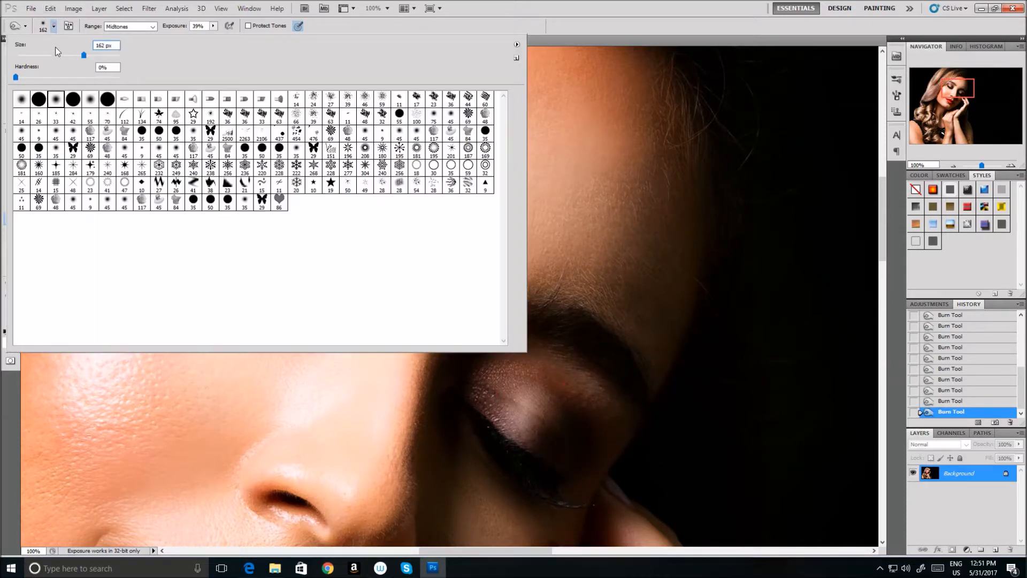
type("61")
key("Return")
mouse_move(287, 315)
left_mouse_down()
mouse_move(201, 279)
mouse_move(156, 238)
mouse_move(182, 227)
mouse_move(244, 286)
mouse_move(180, 245)
left_mouse_up()
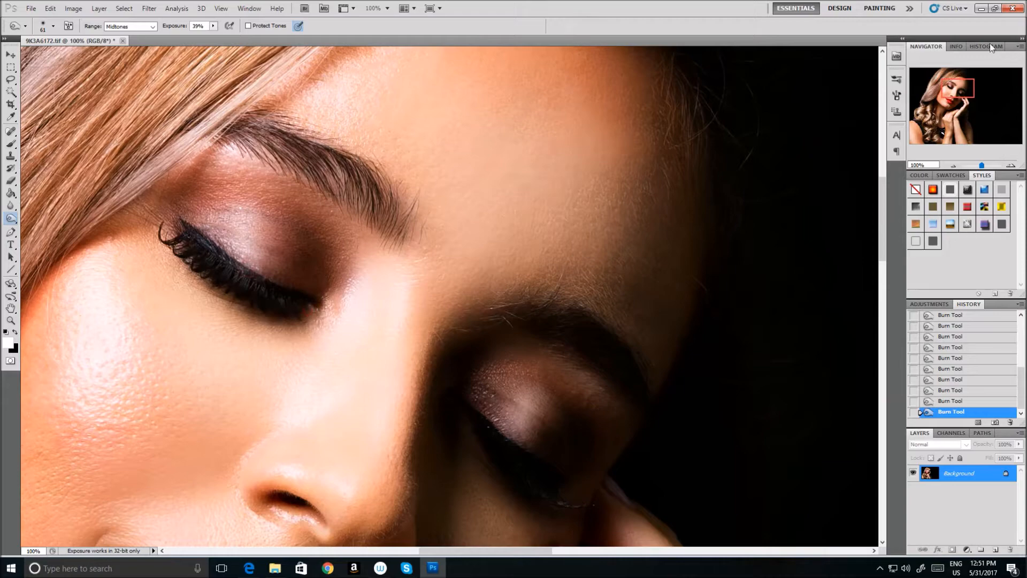
left_click(952, 165)
left_click(952, 166)
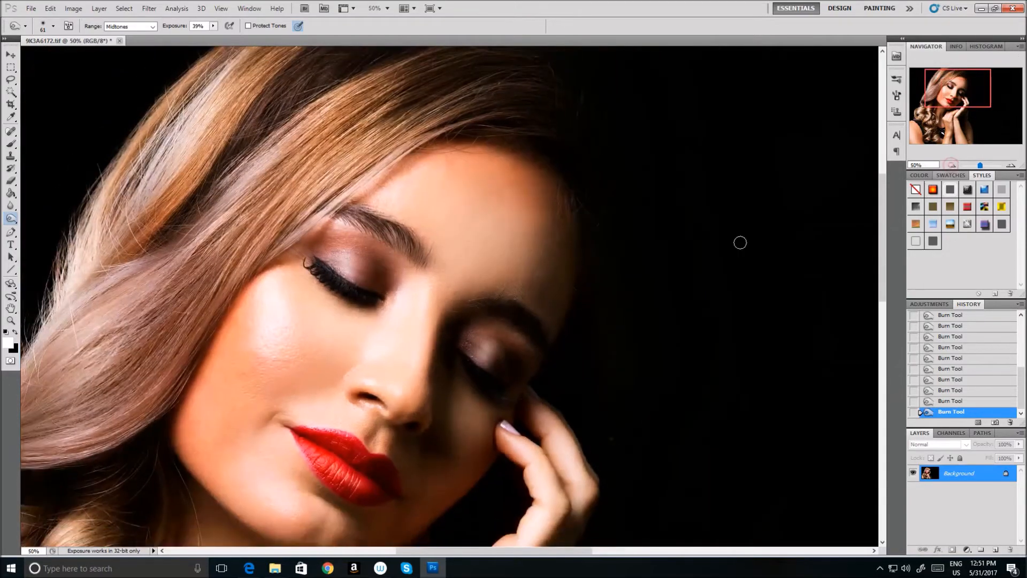
Burn the eyebrow above the brightly lit eye with the 61 px brush and check the whole portrait.
left_click(1011, 165)
left_click(1011, 165)
left_click(1011, 165)
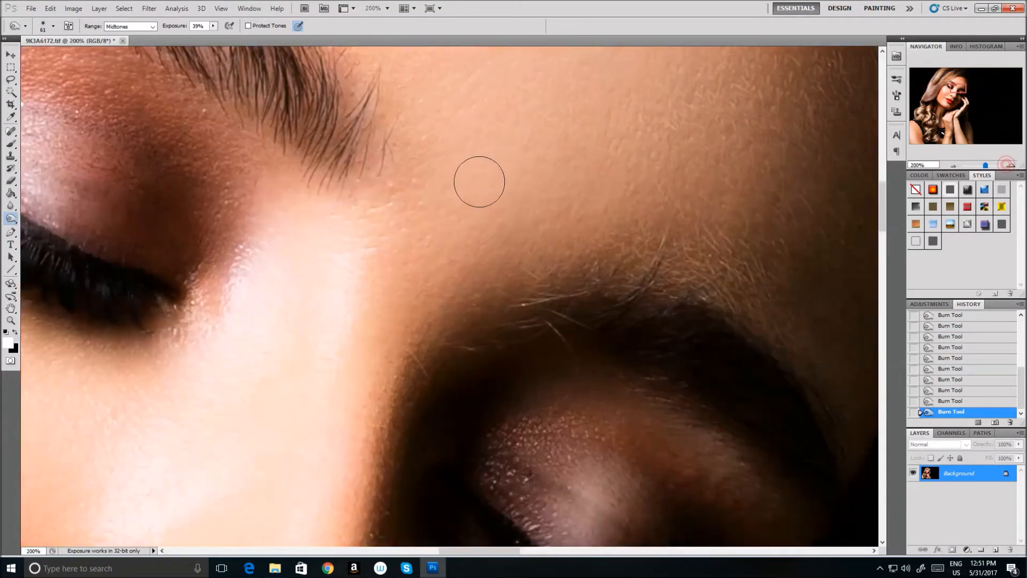
left_click(955, 166)
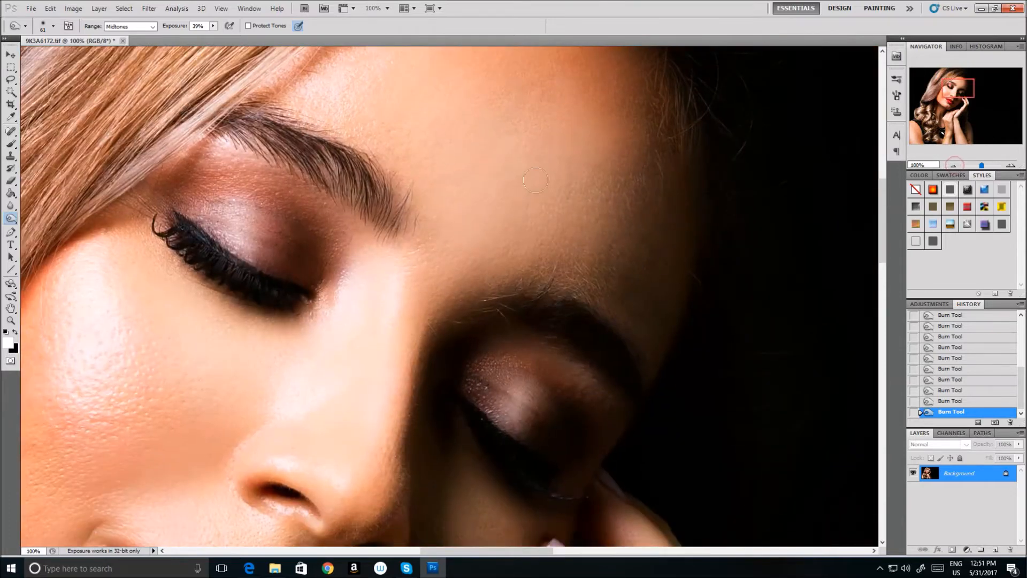
mouse_move(327, 174)
left_mouse_down()
mouse_move(315, 157)
mouse_move(377, 214)
mouse_move(342, 188)
left_mouse_up()
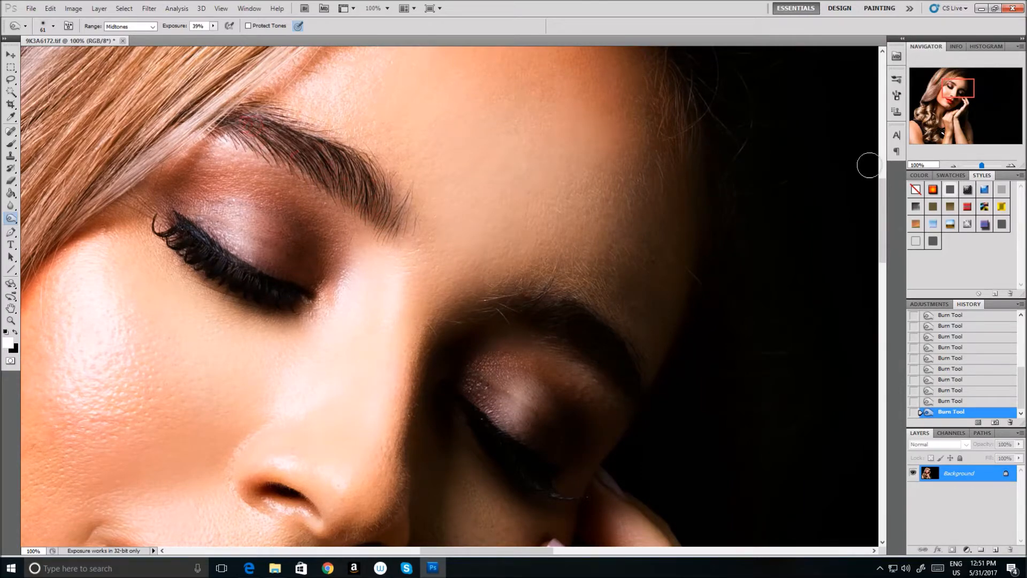
left_click(954, 164)
left_click(954, 163)
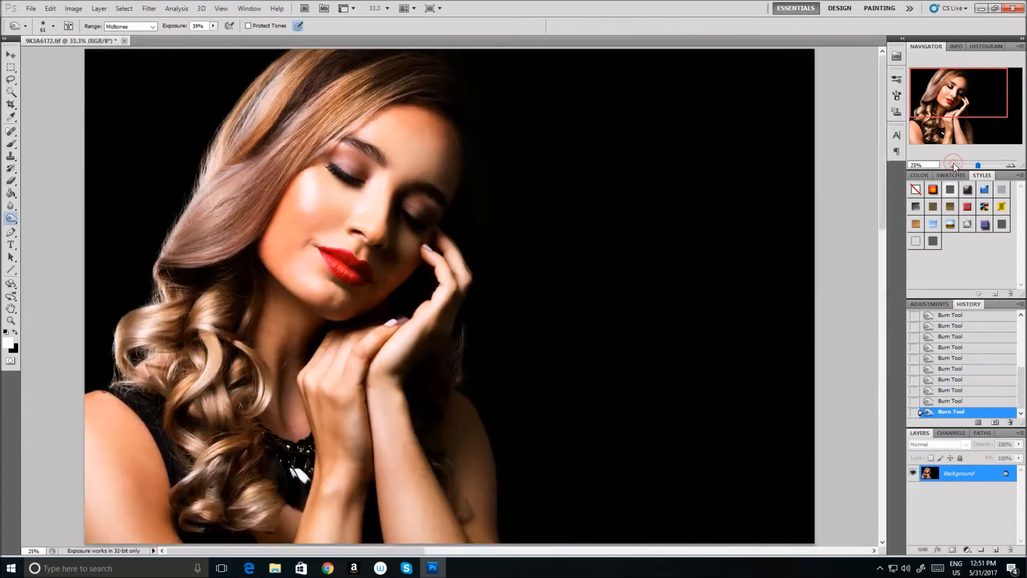
left_click(953, 163)
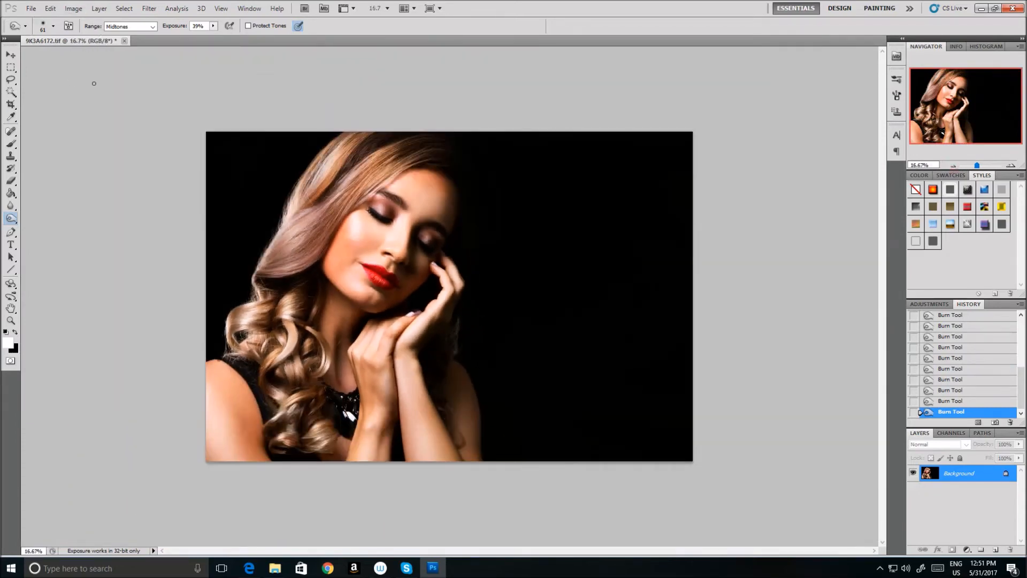
Apply an RGB Curves adjustment that lifts the highlights, anchors the shadows and maps the midtone point from input 115 to output 126.
left_click(74, 8)
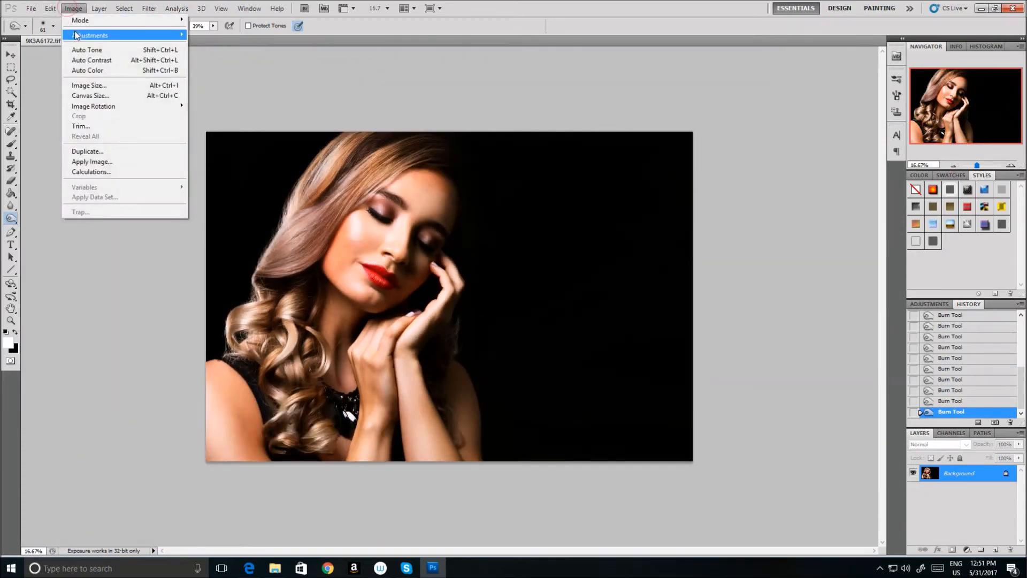
mouse_move(177, 36)
left_click(222, 36)
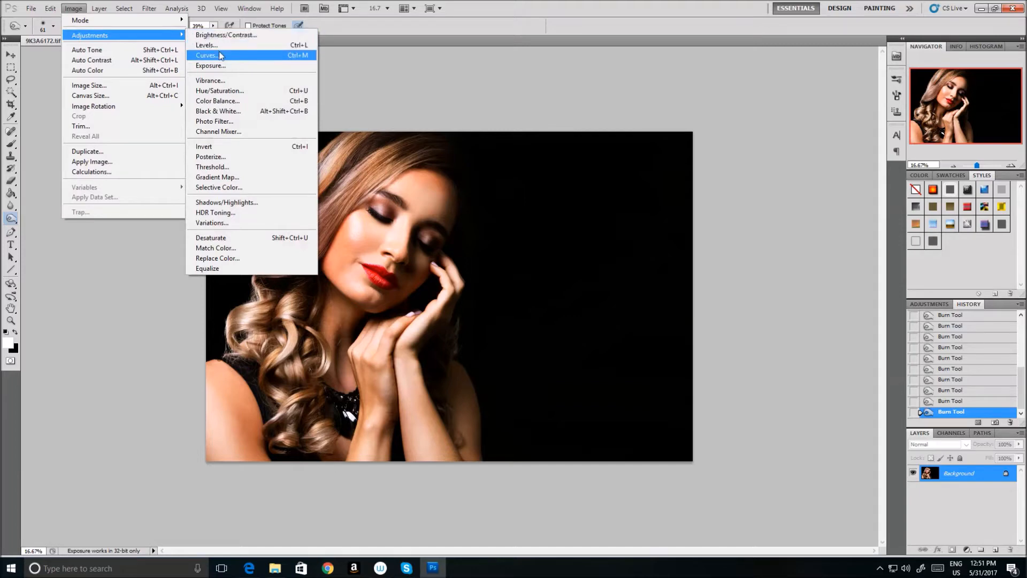
left_click(220, 56)
left_click_drag(910, 197, 902, 194)
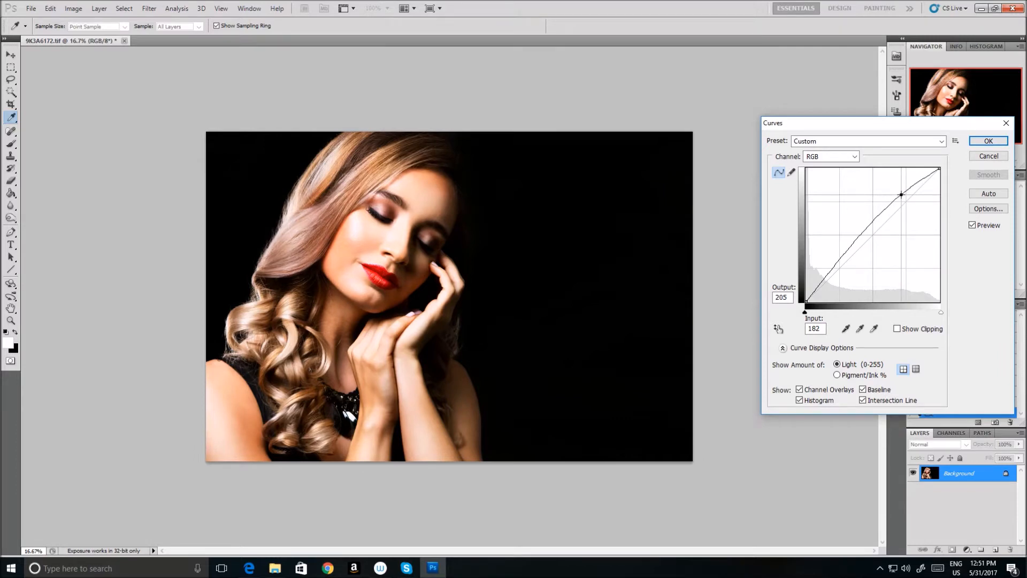
left_click_drag(901, 194, 904, 194)
left_click_drag(821, 288, 820, 287)
left_click_drag(862, 233, 866, 236)
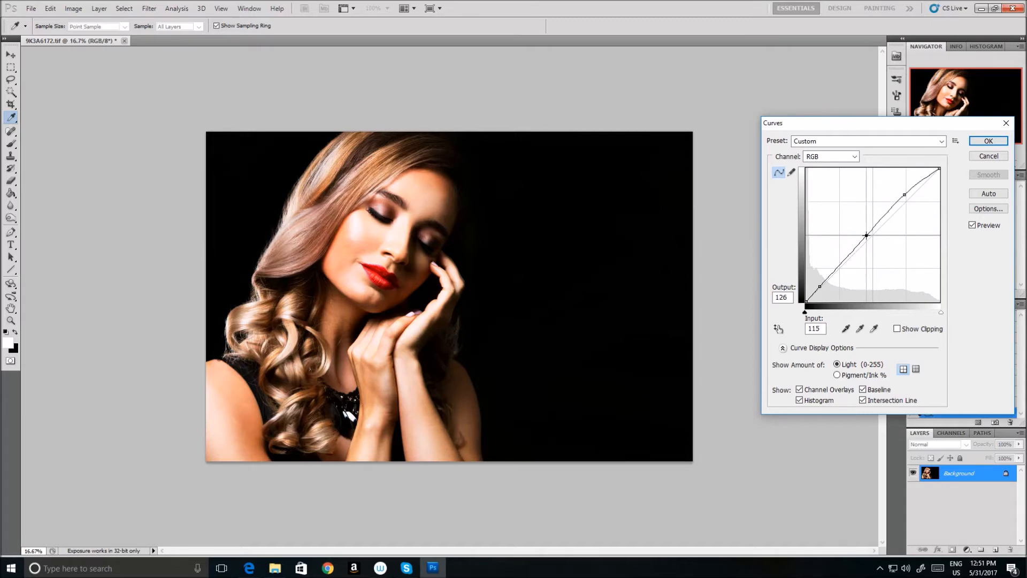
left_click_drag(866, 236, 866, 236)
left_click_drag(904, 195, 910, 193)
left_click(976, 143)
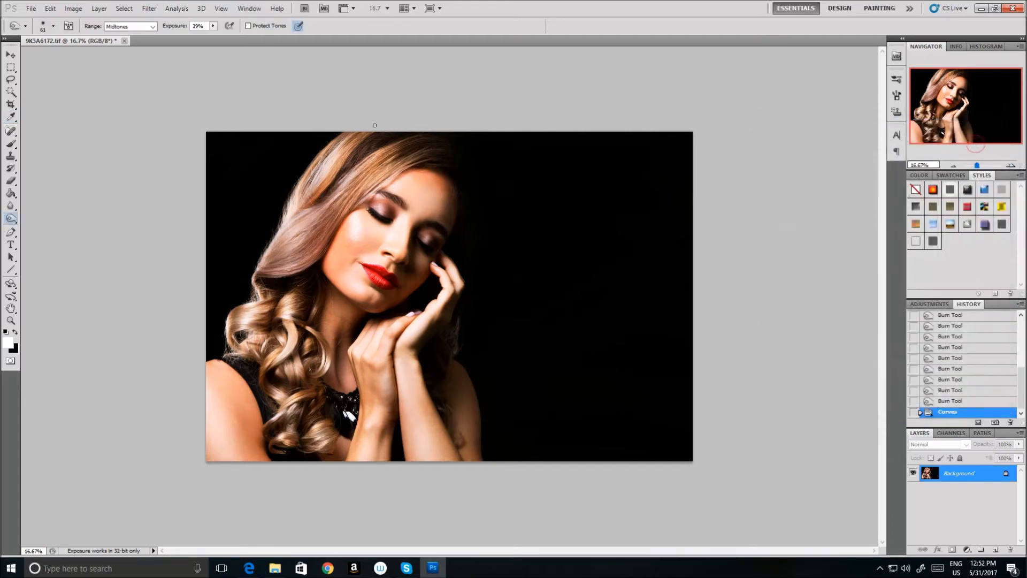
Apply a Brightness/Contrast adjustment to the portrait with brightness 5 and contrast 8.
left_click(73, 8)
mouse_move(123, 35)
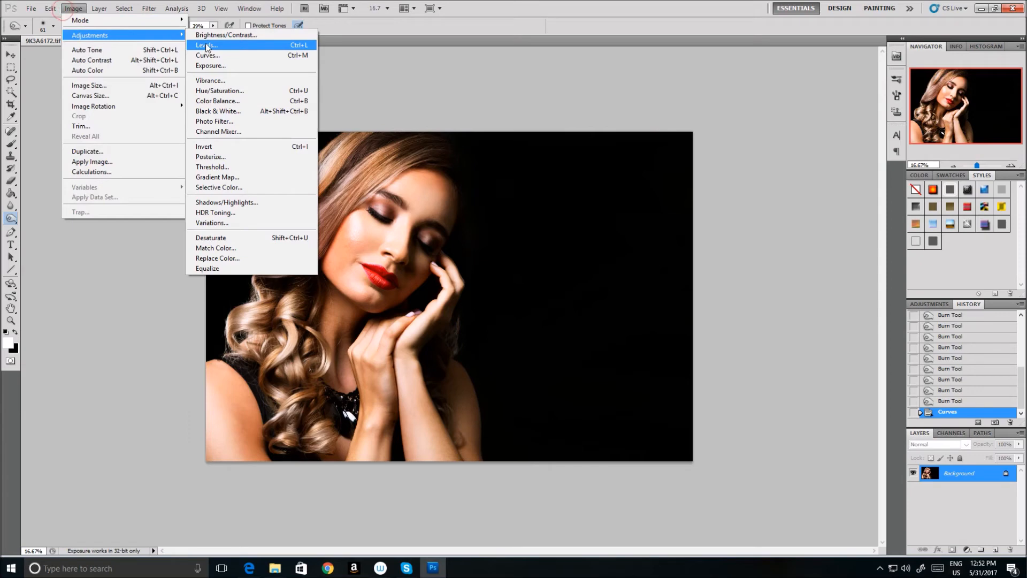
left_click(214, 34)
left_click_drag(821, 239, 822, 214)
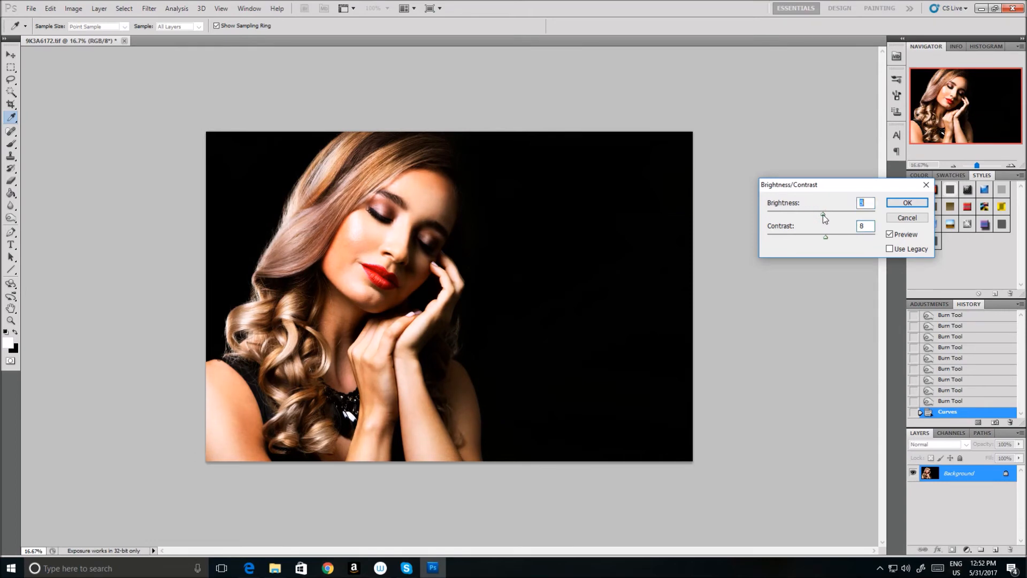
left_click(907, 203)
key("o")
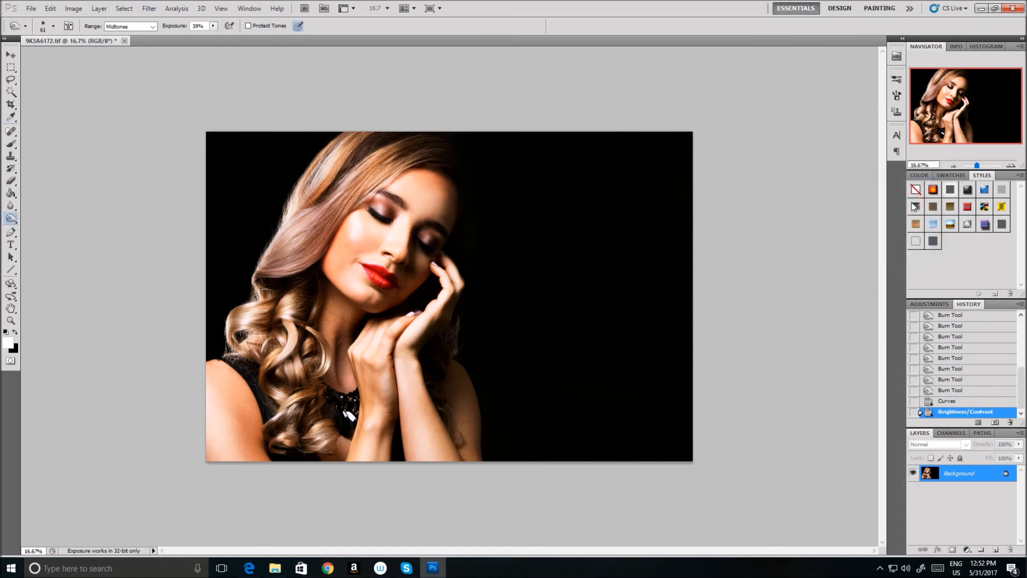
Compare the original snapshot with the retouched portrait at 25% zoom, and return to the Brightness/Contrast history state.
left_click(1010, 165)
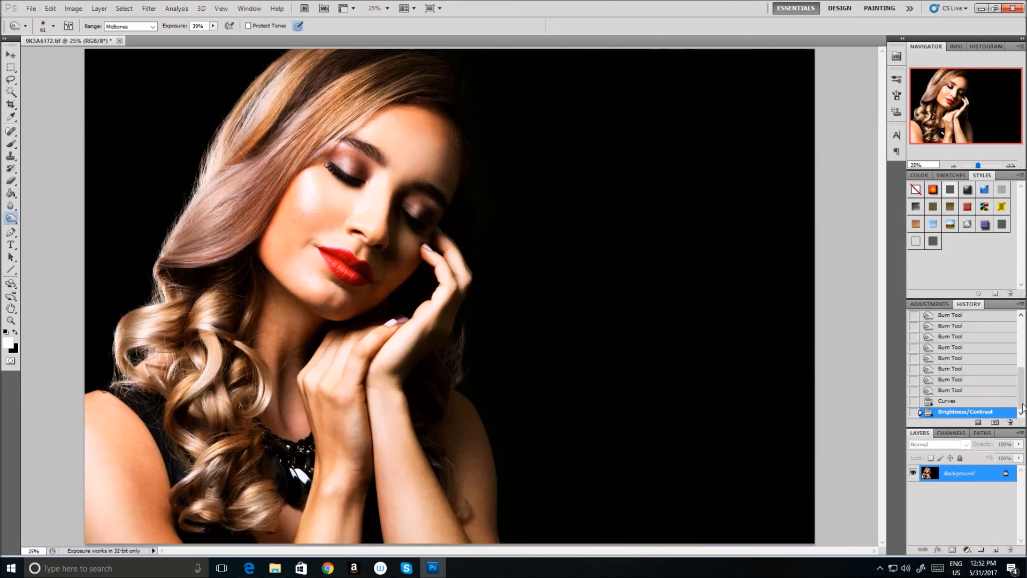
scroll(1021, 396, "up", 5)
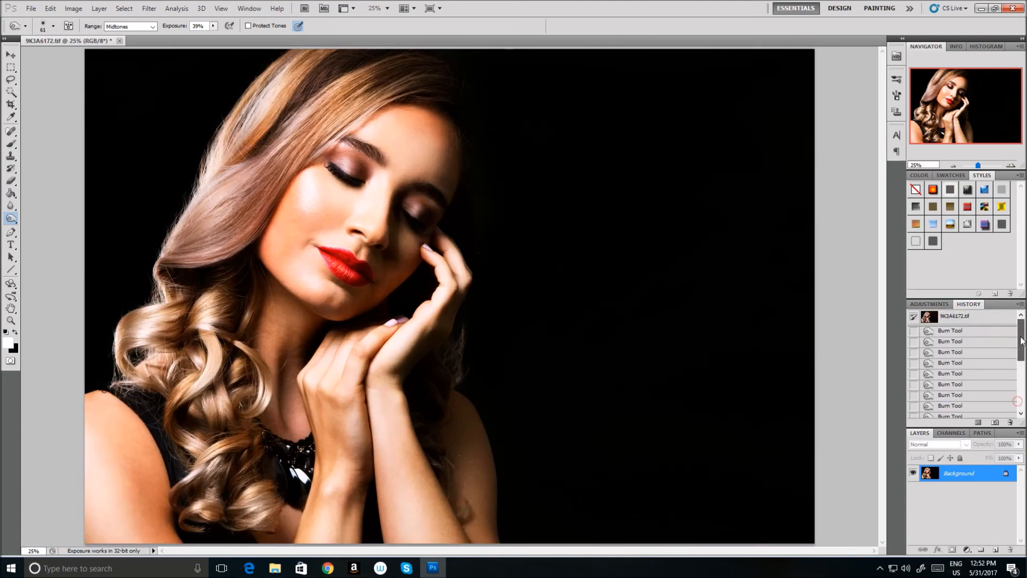
left_click(999, 320)
left_click_drag(1020, 342, 1019, 390)
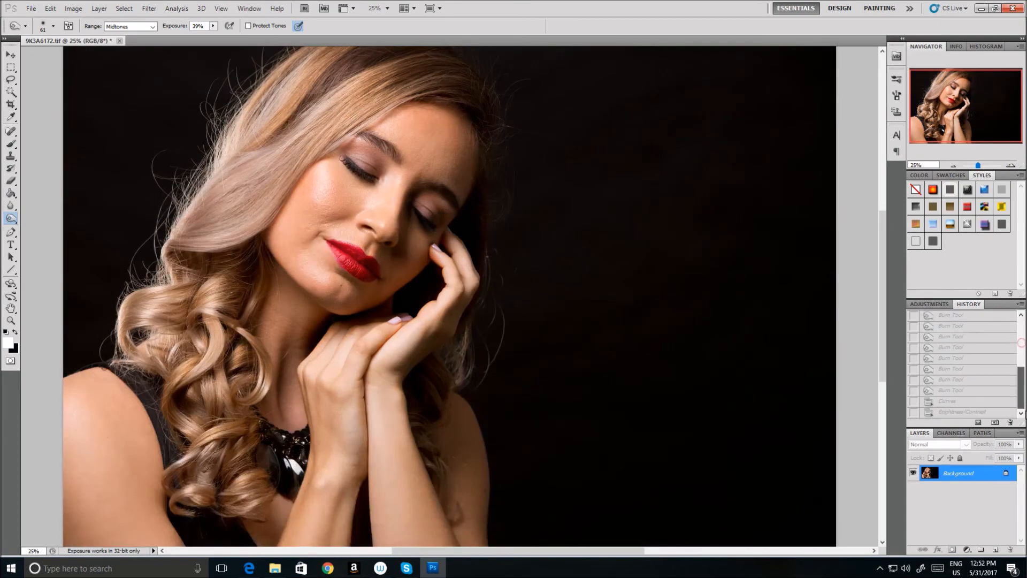
left_click(975, 413)
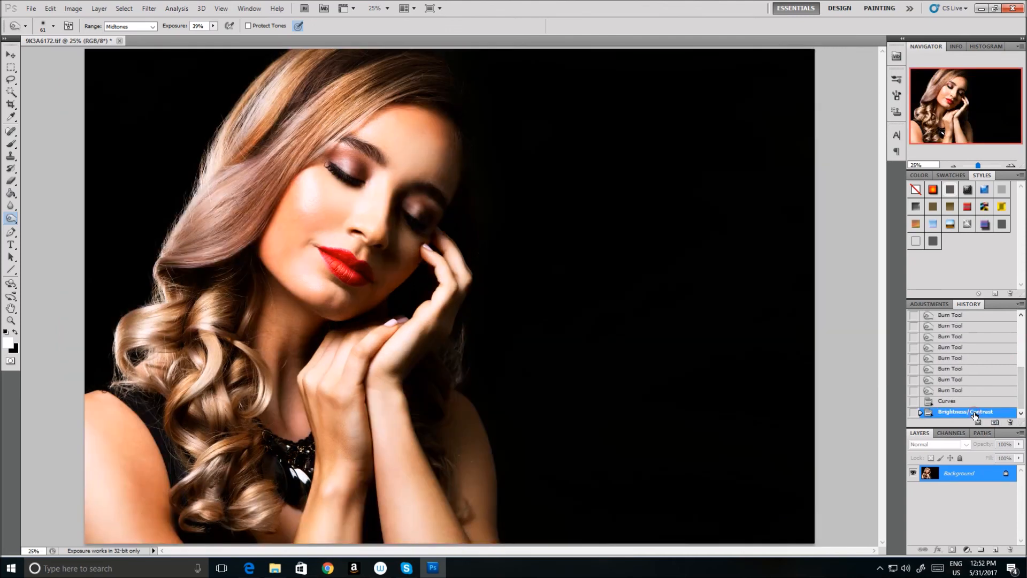